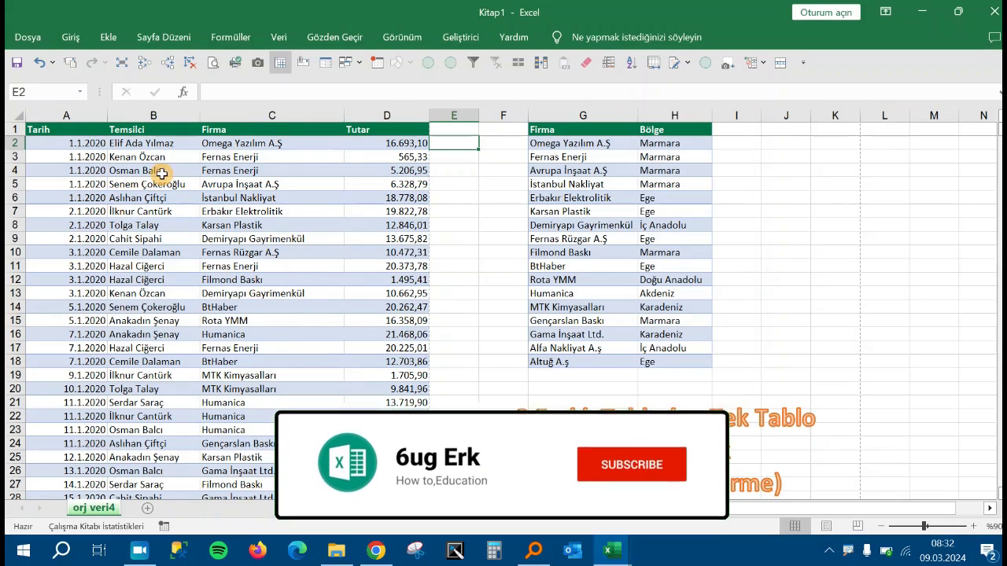
Review sample sales entries and select cell E2 for the region lookup.
{"action": "left_click", "coordinate": [153, 170]}
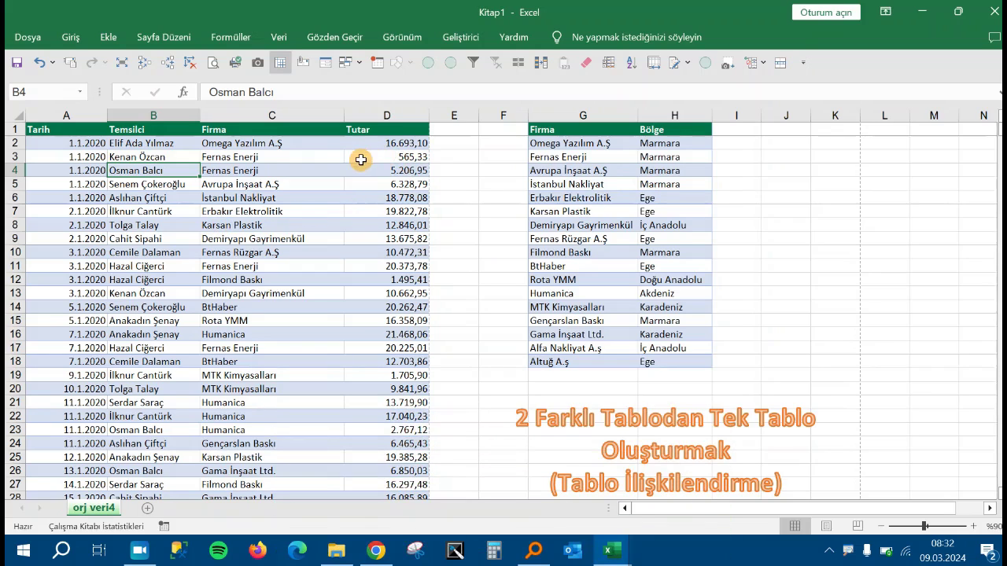
{"action": "left_click", "coordinate": [360, 156]}
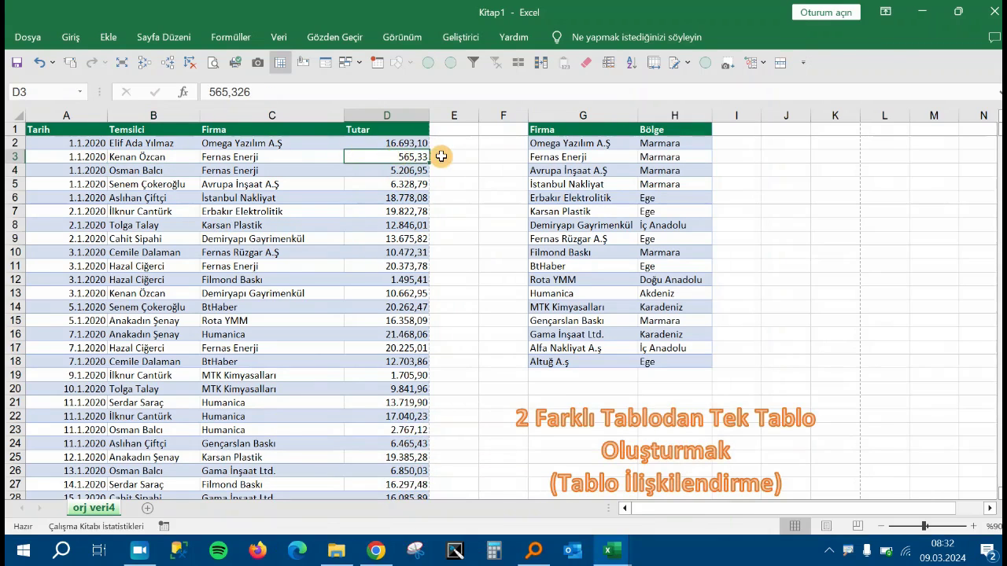
{"action": "left_click", "coordinate": [452, 114]}
{"action": "left_click", "coordinate": [452, 142]}
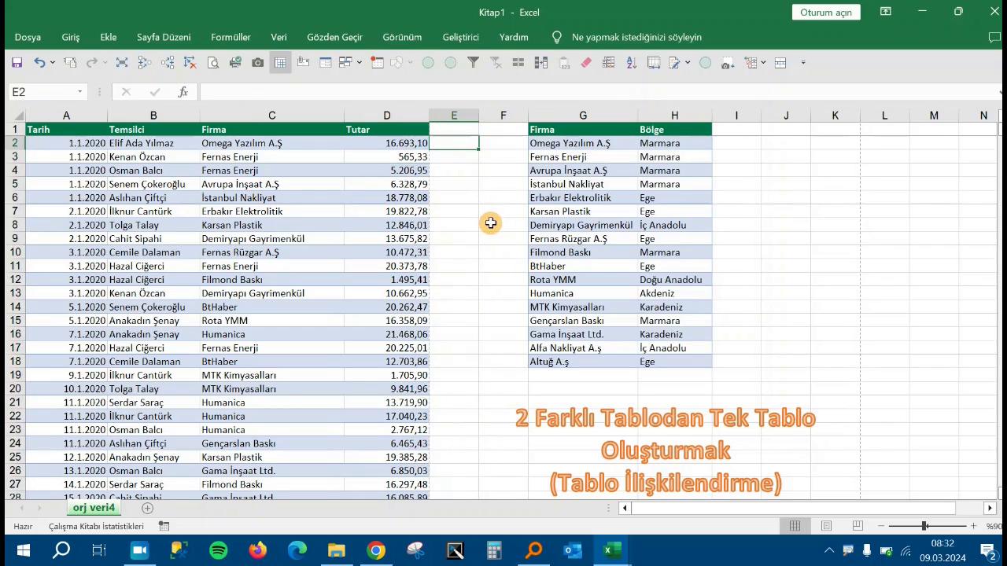
Enter =DÜŞEYARA(C2;G:H;2;0) in E2 to look up the firm's region.
{"action": "type", "text": "="}
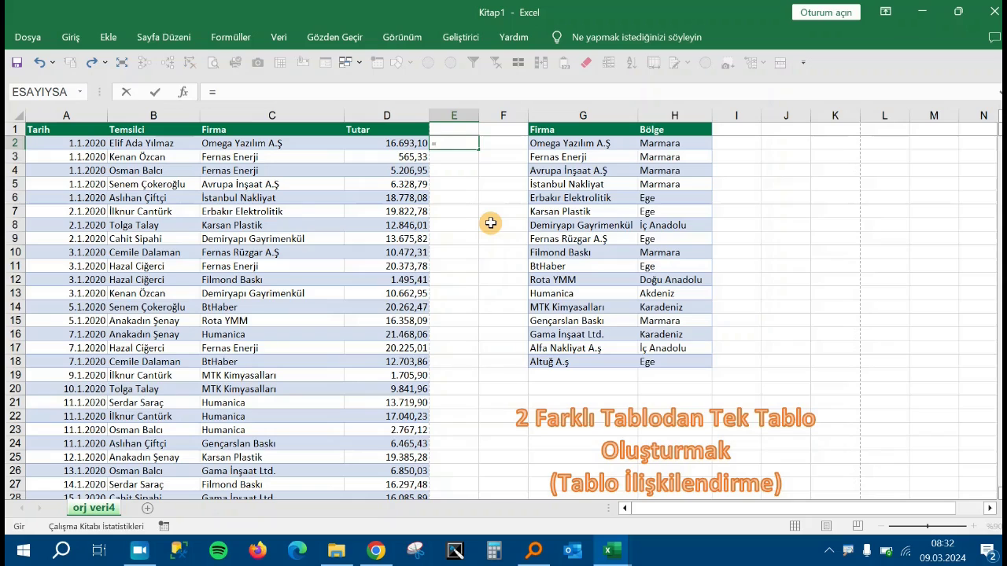
{"action": "type", "text": "düşey"}
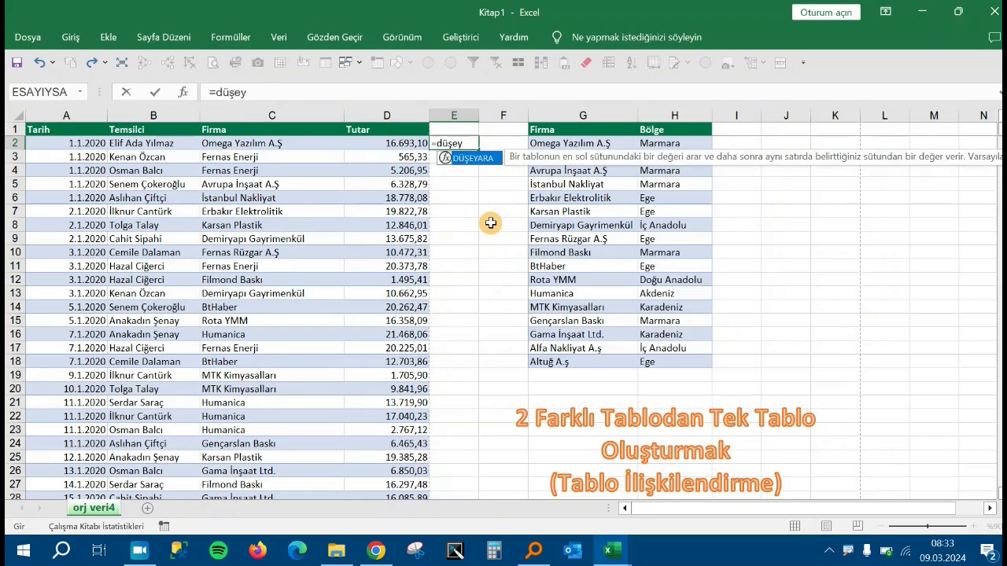
{"action": "key", "text": "Tab"}
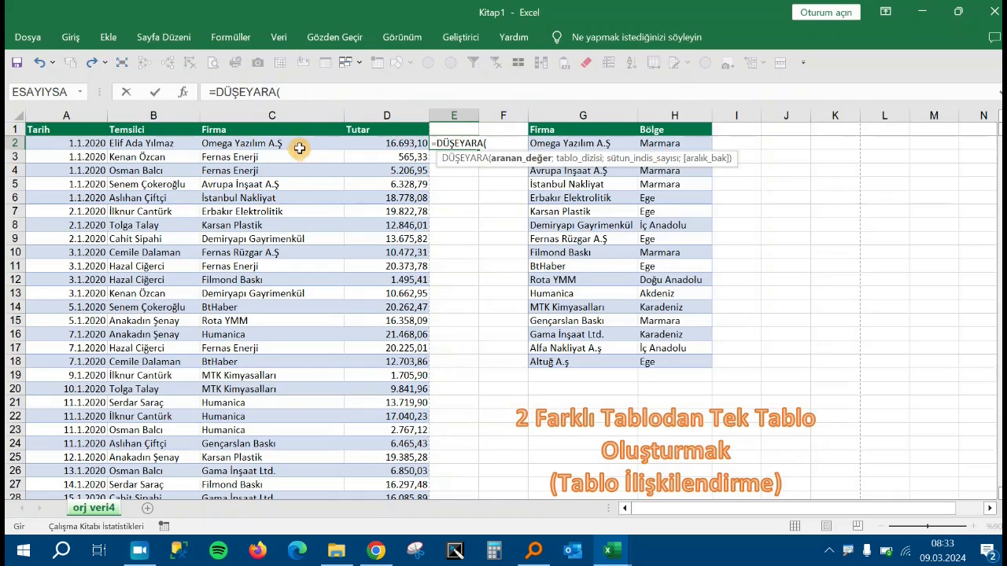
{"action": "left_click", "coordinate": [303, 141]}
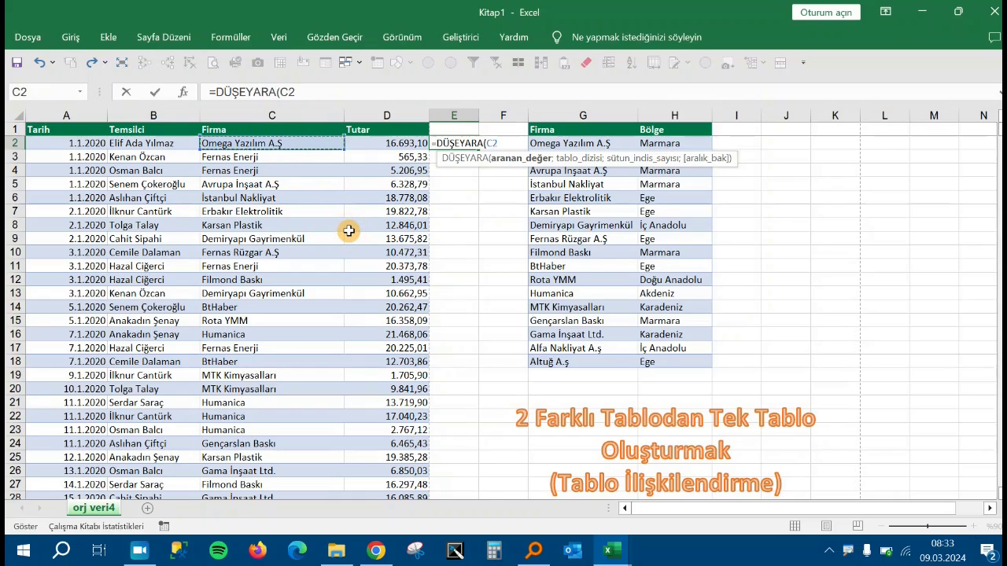
{"action": "type", "text": ";"}
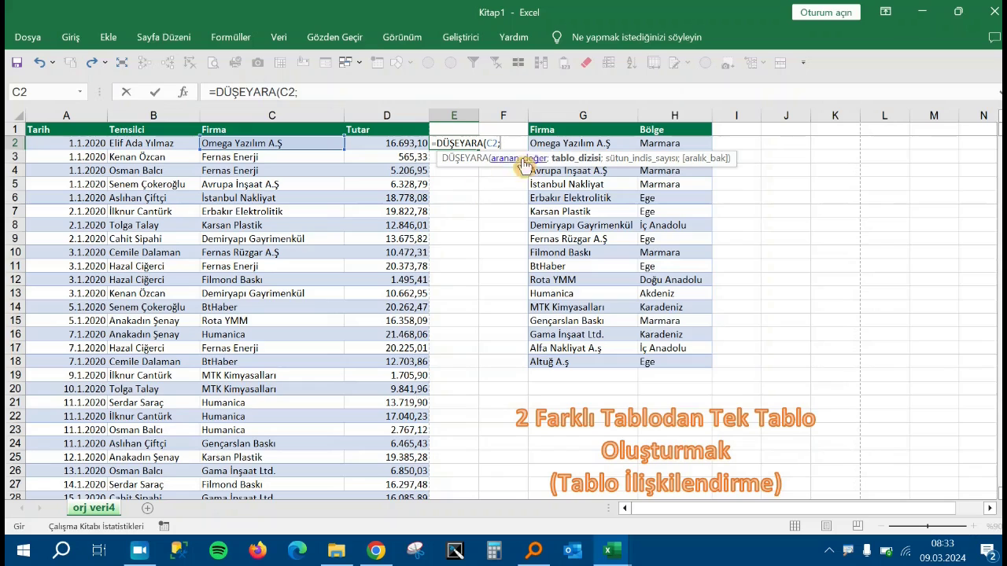
{"action": "left_click_drag", "start_coordinate": [579, 114], "coordinate": [647, 115]}
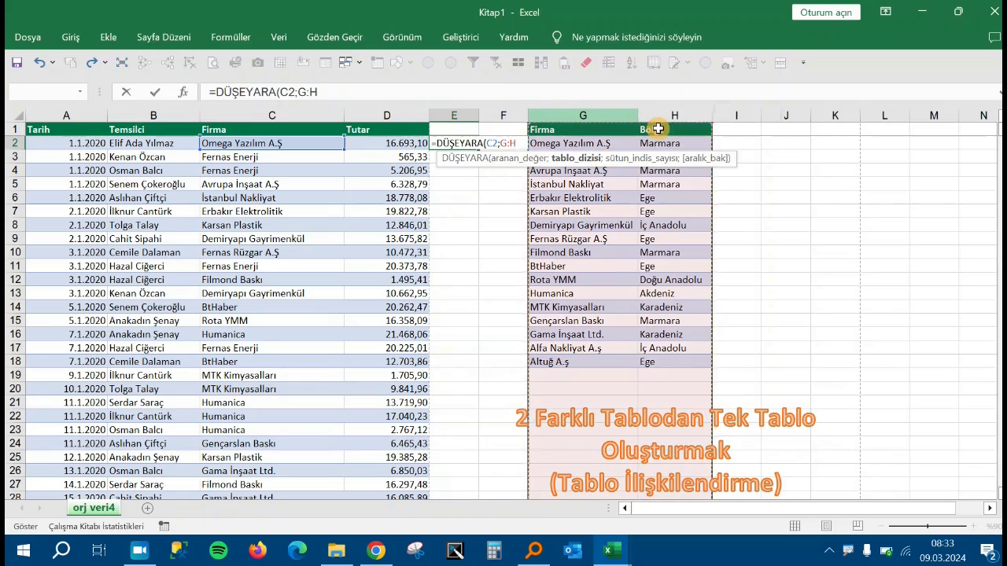
{"action": "type", "text": ";"}
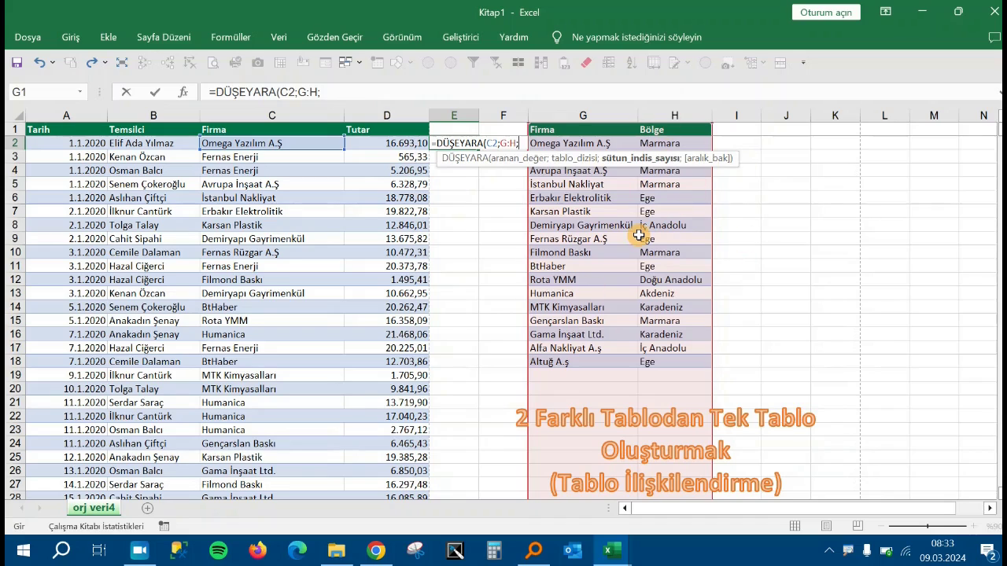
{"action": "type", "text": "2;"}
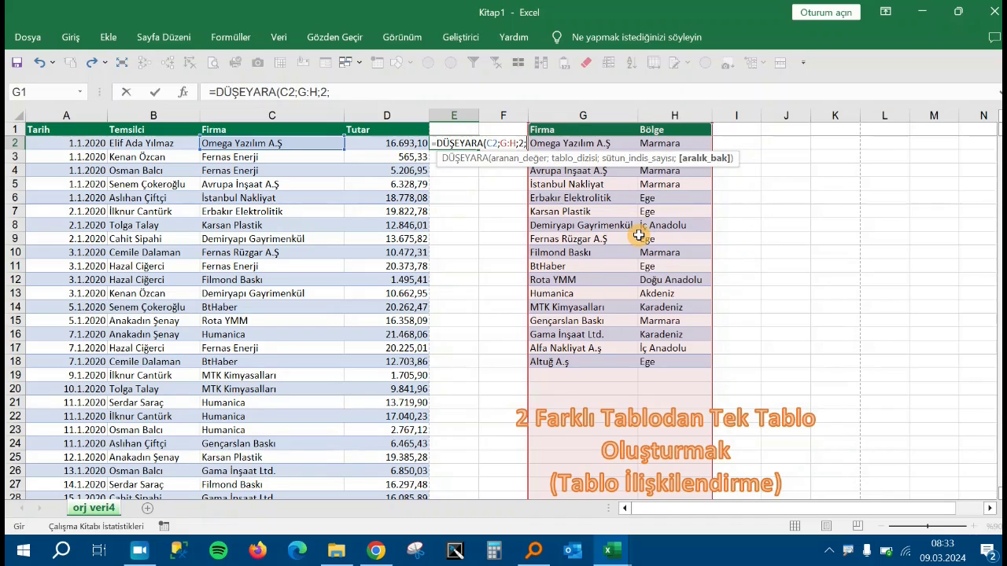
{"action": "type", "text": "0)"}
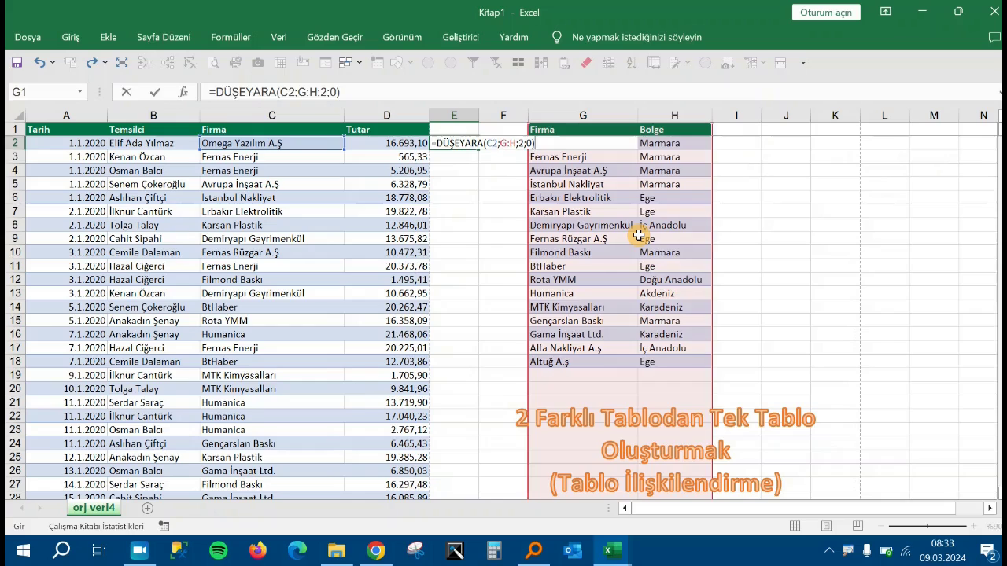
{"action": "key", "text": "Return"}
{"action": "key", "text": "Up"}
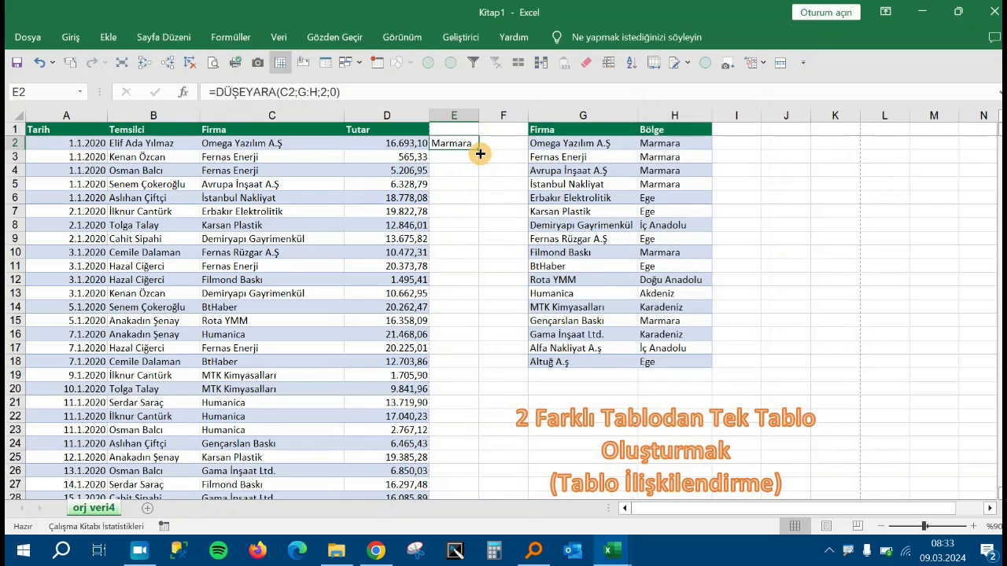
Fill the lookup formula down column E and check the copied results.
{"action": "double_click", "coordinate": [478, 150]}
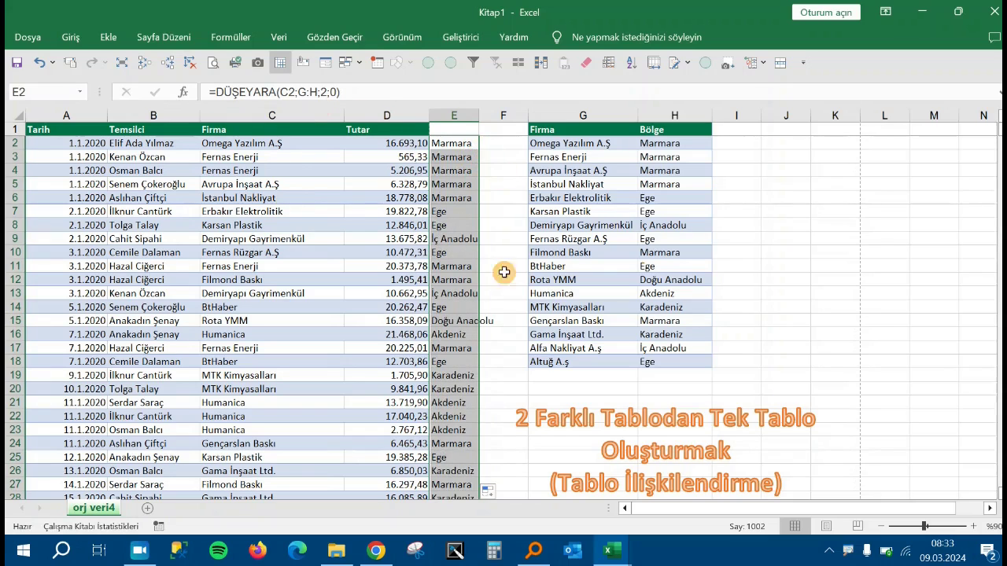
{"action": "left_click", "coordinate": [228, 171]}
{"action": "left_click", "coordinate": [445, 197]}
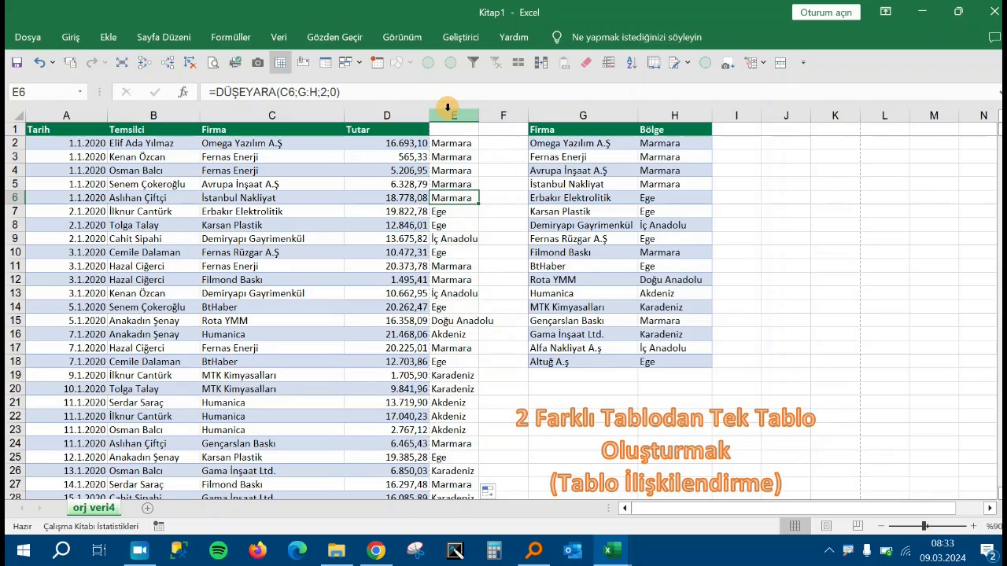
{"action": "left_click", "coordinate": [447, 112]}
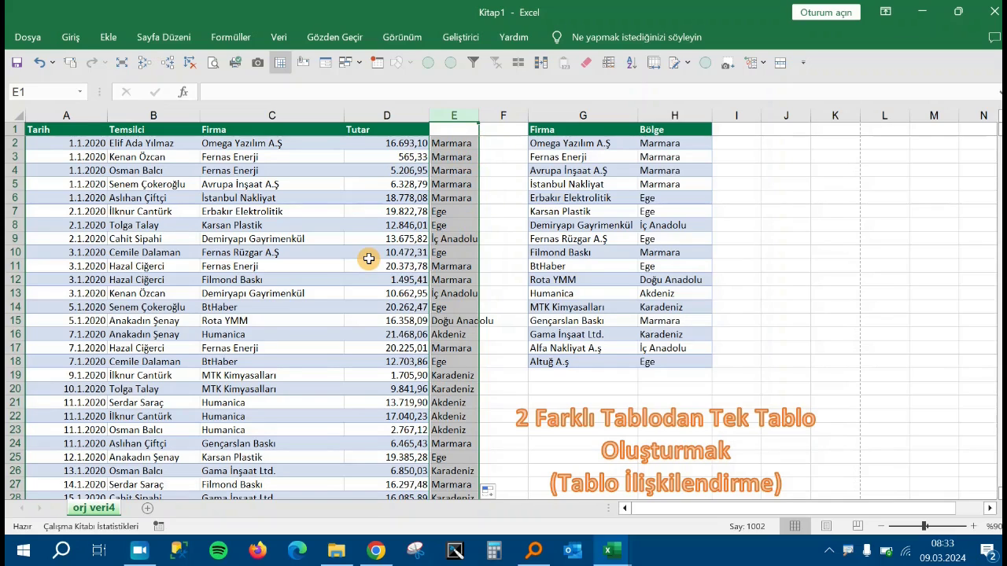
Delete the region lookups from column E and bring up the Ekle options.
{"action": "key", "text": "Delete"}
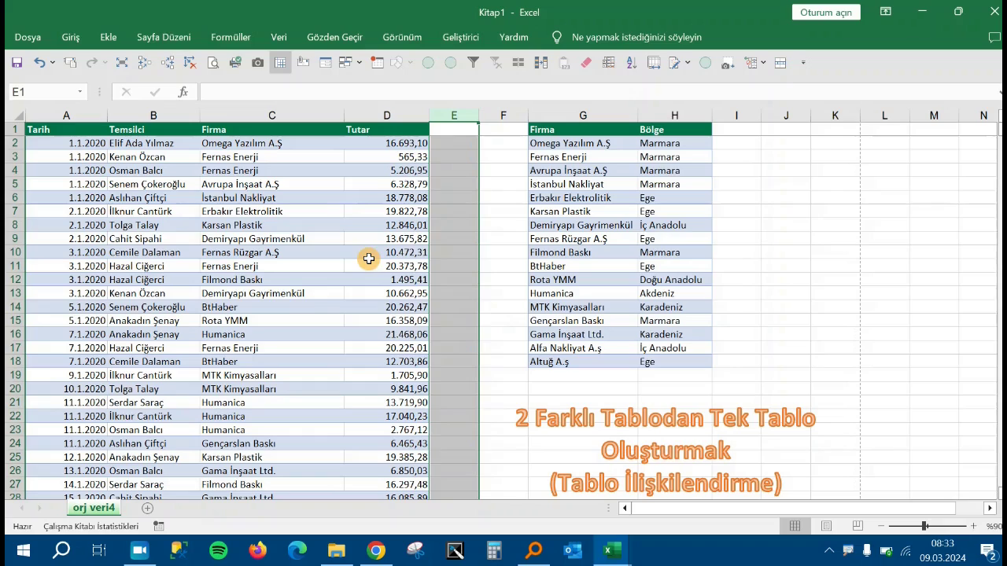
{"action": "left_click", "coordinate": [235, 212]}
{"action": "scroll", "coordinate": [275, 333], "scroll_direction": "down", "scroll_amount": 4}
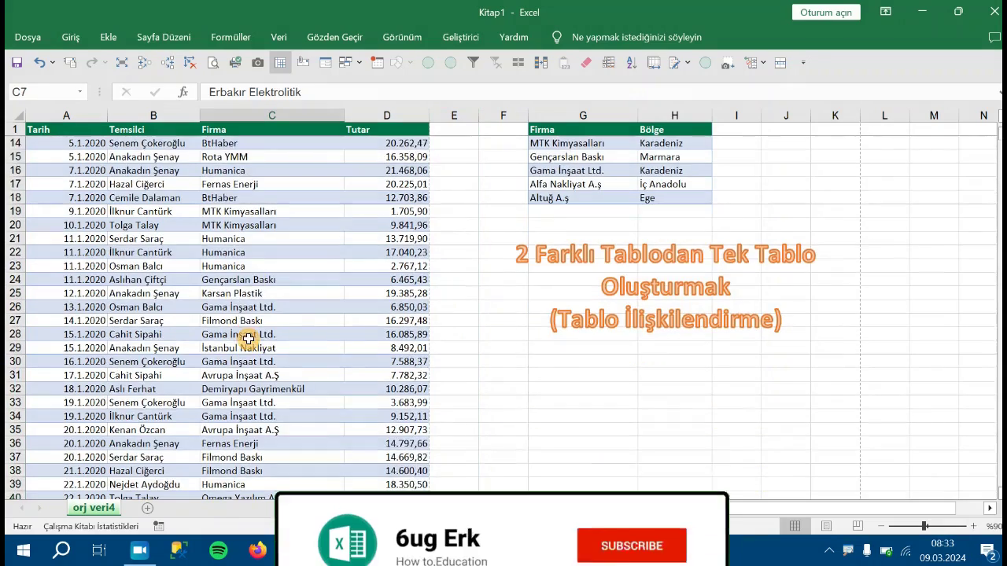
{"action": "scroll", "coordinate": [267, 326], "scroll_direction": "up", "scroll_amount": 3}
{"action": "scroll", "coordinate": [292, 341], "scroll_direction": "up", "scroll_amount": 1}
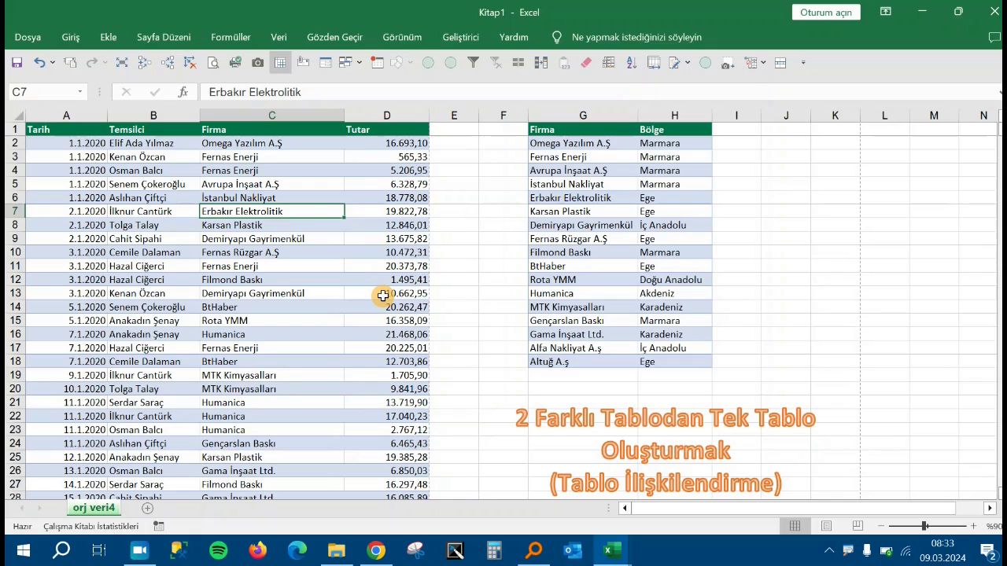
{"action": "key", "text": "Down"}
{"action": "key", "text": "Down"}
{"action": "key", "text": "Down"}
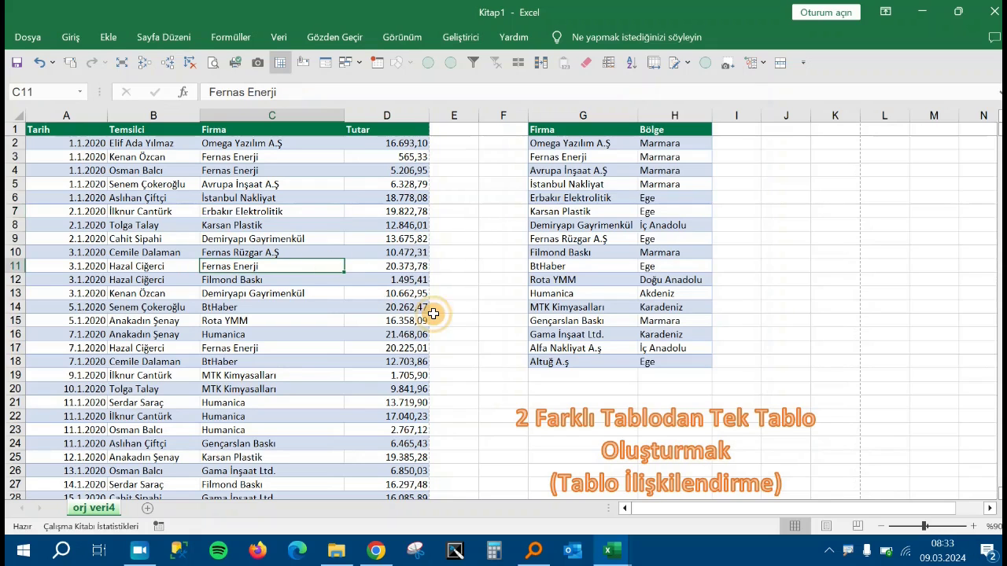
{"action": "left_click", "coordinate": [253, 211]}
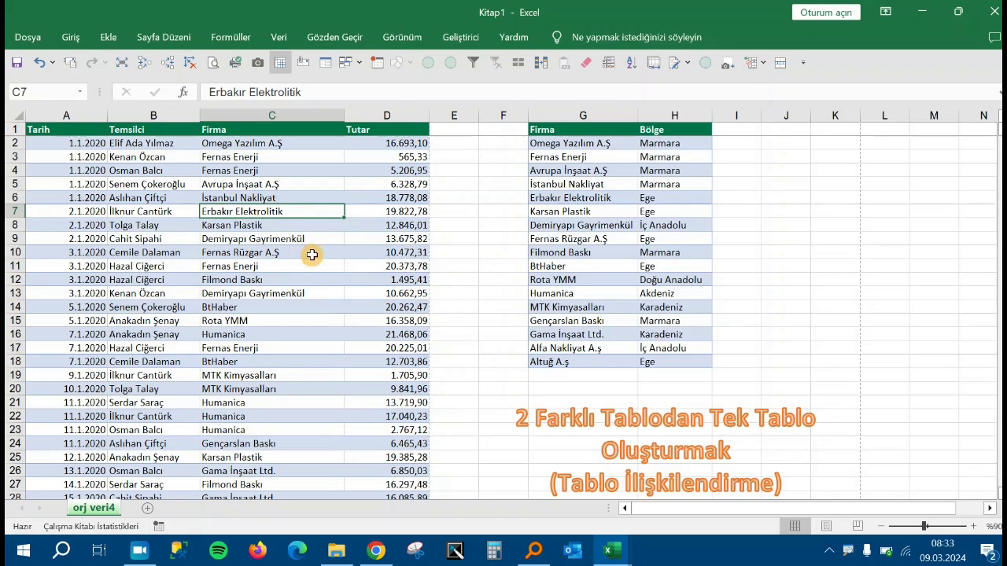
{"action": "left_click", "coordinate": [135, 279]}
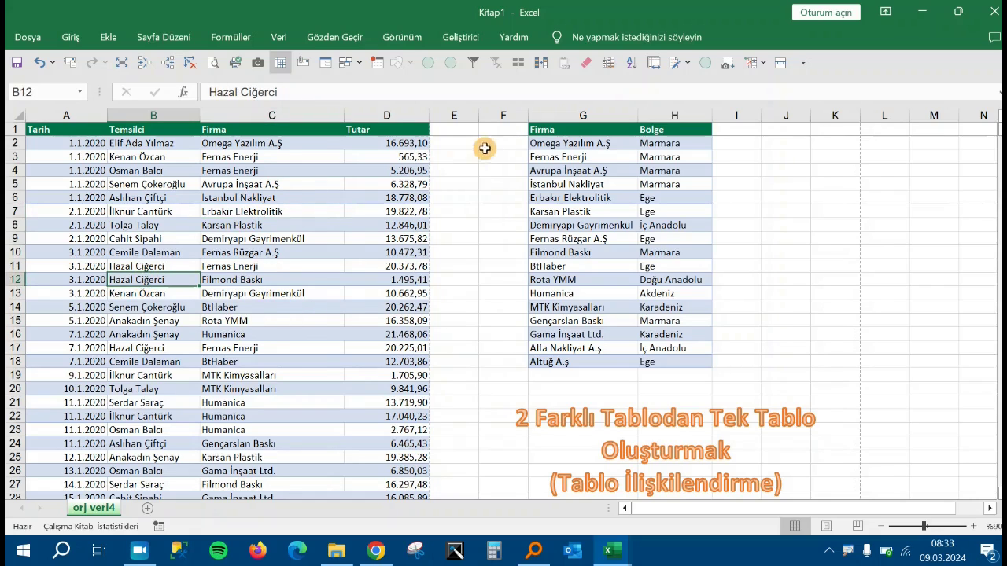
{"action": "left_click", "coordinate": [110, 35]}
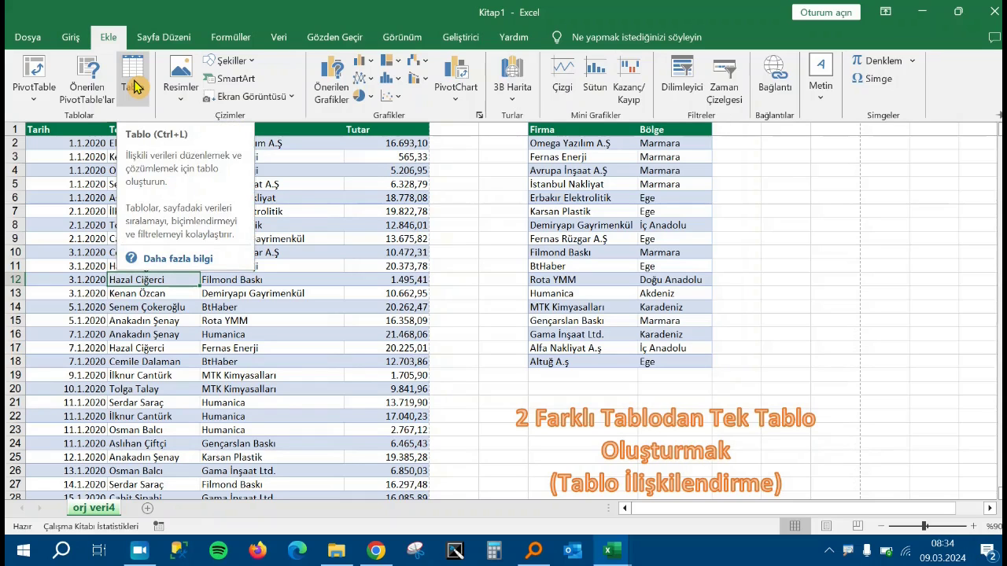
{"action": "left_click", "coordinate": [134, 85]}
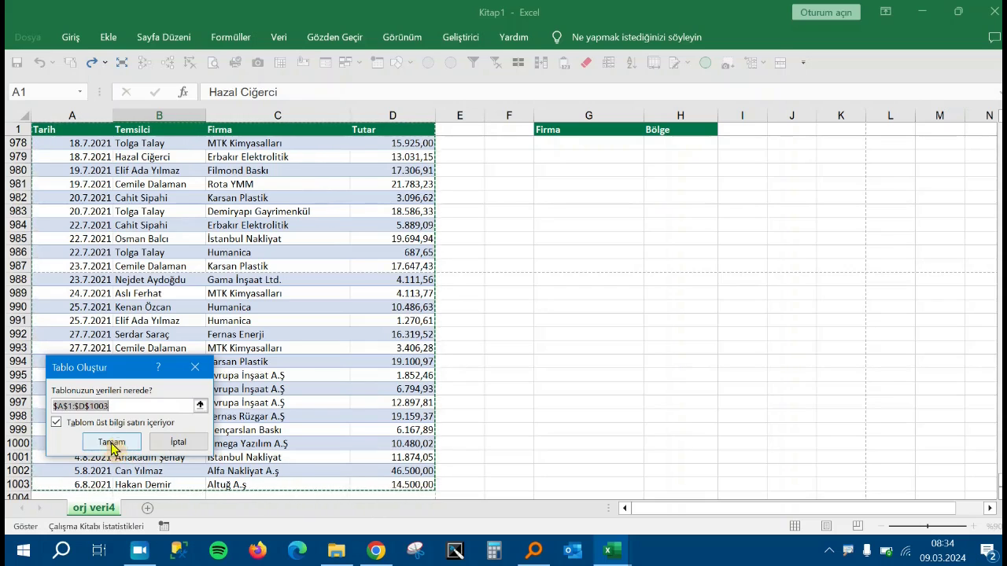
{"action": "left_click", "coordinate": [125, 447]}
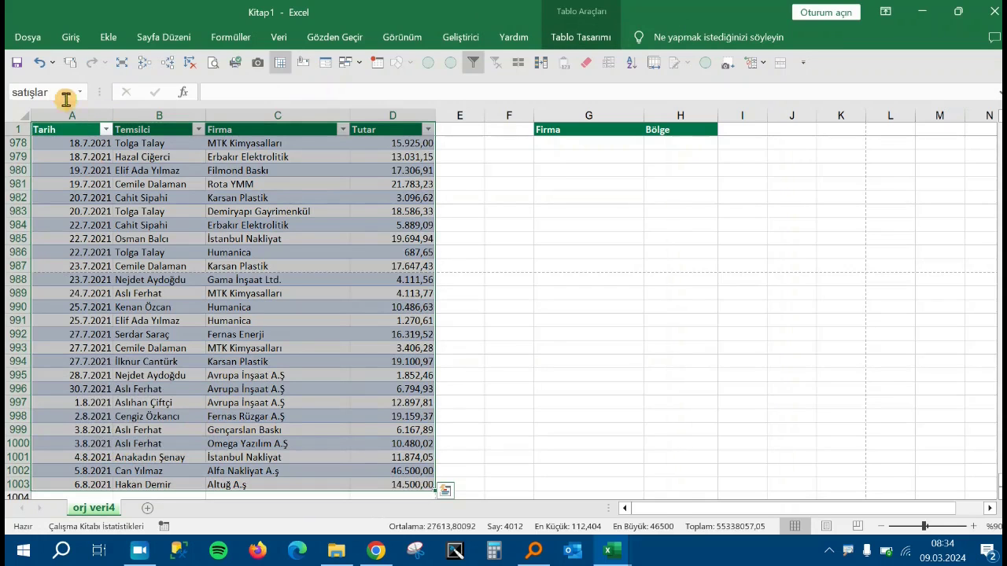
{"action": "left_click", "coordinate": [56, 92]}
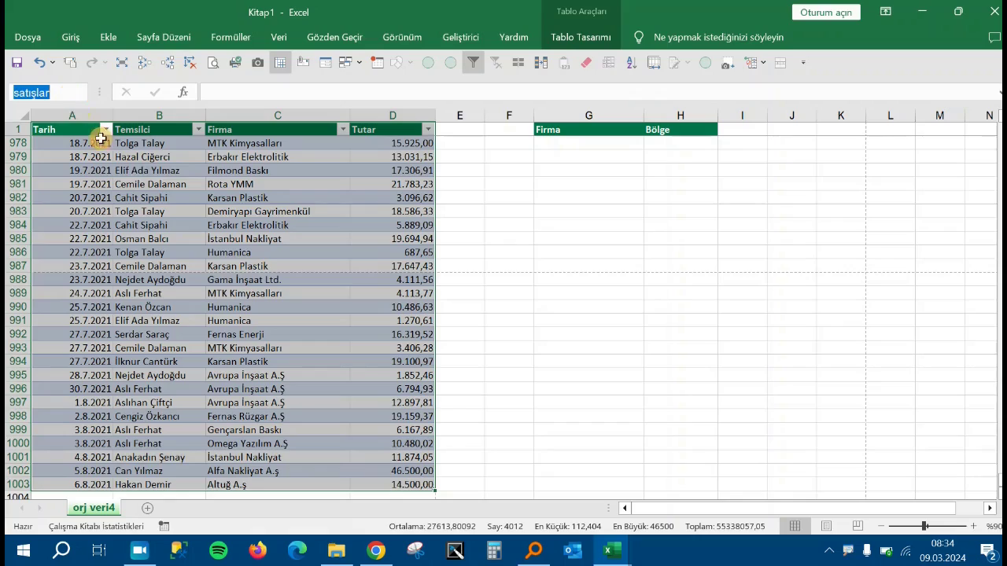
{"action": "left_click", "coordinate": [359, 280]}
{"action": "scroll", "coordinate": [393, 280], "scroll_direction": "up", "scroll_amount": 6}
{"action": "scroll", "coordinate": [315, 297], "scroll_direction": "up", "scroll_amount": 14}
{"action": "scroll", "coordinate": [305, 304], "scroll_direction": "up", "scroll_amount": 20}
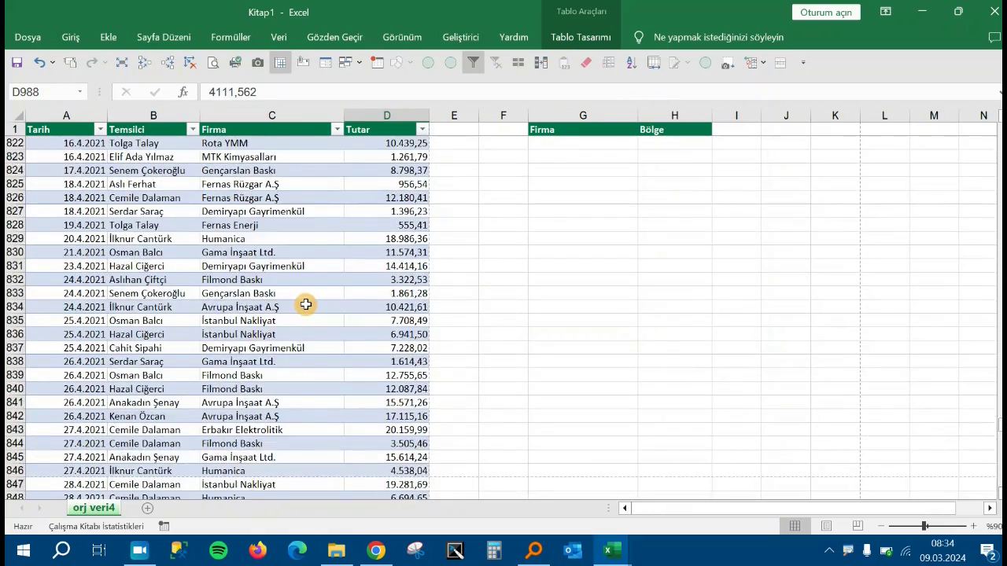
{"action": "scroll", "coordinate": [305, 304], "scroll_direction": "up", "scroll_amount": 20}
{"action": "scroll", "coordinate": [272, 292], "scroll_direction": "down", "scroll_amount": 13}
{"action": "scroll", "coordinate": [270, 291], "scroll_direction": "up", "scroll_amount": 20}
{"action": "scroll", "coordinate": [267, 295], "scroll_direction": "up", "scroll_amount": 20}
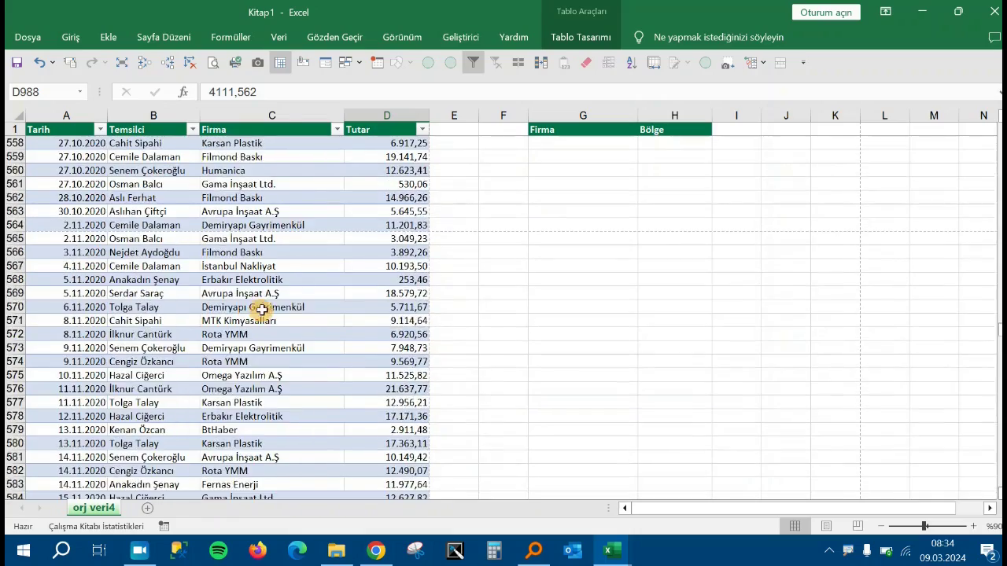
{"action": "scroll", "coordinate": [268, 308], "scroll_direction": "up", "scroll_amount": 20}
{"action": "scroll", "coordinate": [269, 308], "scroll_direction": "up", "scroll_amount": 20}
{"action": "scroll", "coordinate": [279, 318], "scroll_direction": "up", "scroll_amount": 20}
{"action": "scroll", "coordinate": [284, 325], "scroll_direction": "up", "scroll_amount": 20}
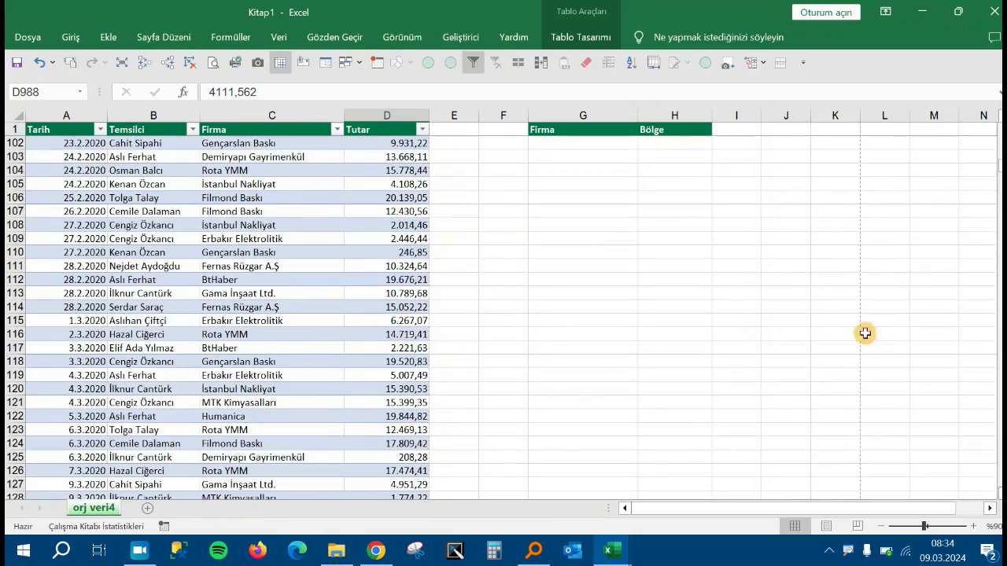
{"action": "scroll", "coordinate": [910, 360], "scroll_direction": "up", "scroll_amount": 16}
{"action": "scroll", "coordinate": [663, 281], "scroll_direction": "up", "scroll_amount": 17}
{"action": "scroll", "coordinate": [995, 303], "scroll_direction": "down", "scroll_amount": 4}
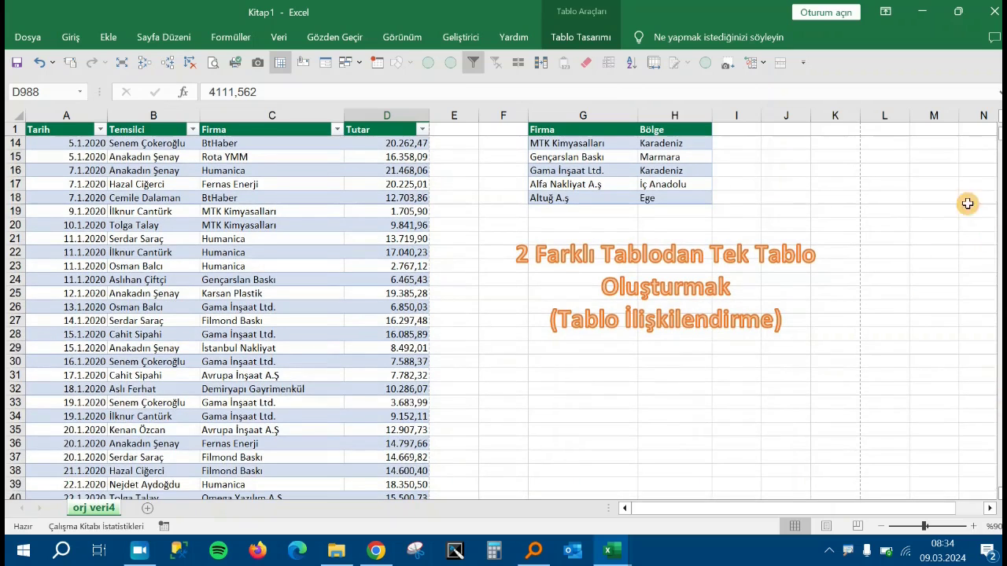
{"action": "scroll", "coordinate": [995, 141], "scroll_direction": "up", "scroll_amount": 4}
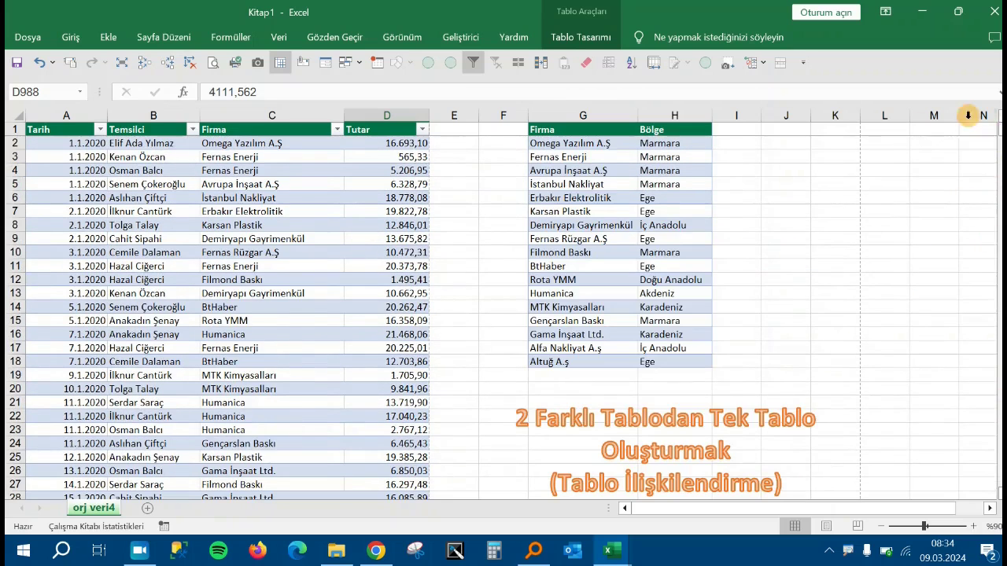
Format the Firma/Bölge range $G$1:$H$18 as a table with headers.
{"action": "left_click", "coordinate": [554, 198]}
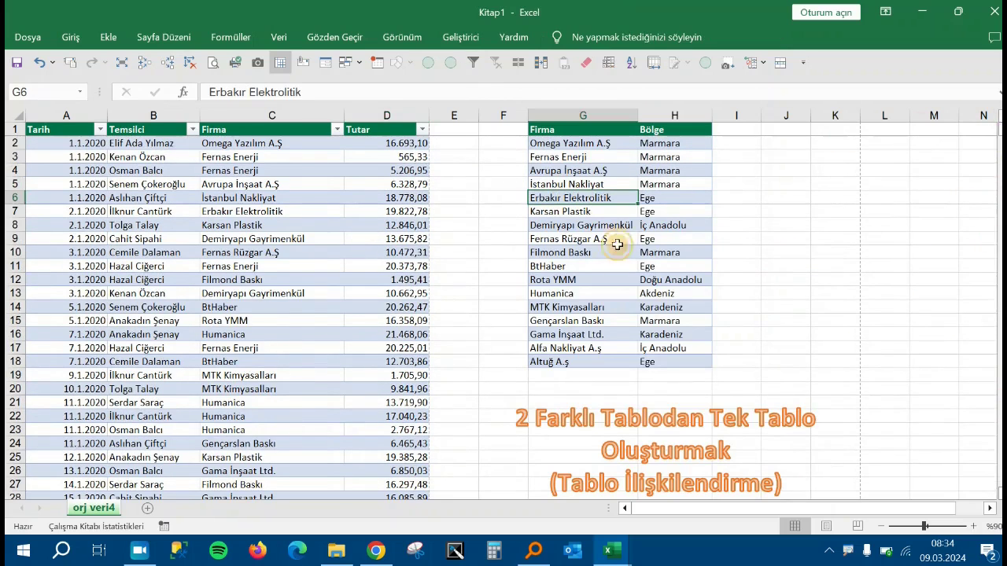
{"action": "left_click", "coordinate": [110, 38]}
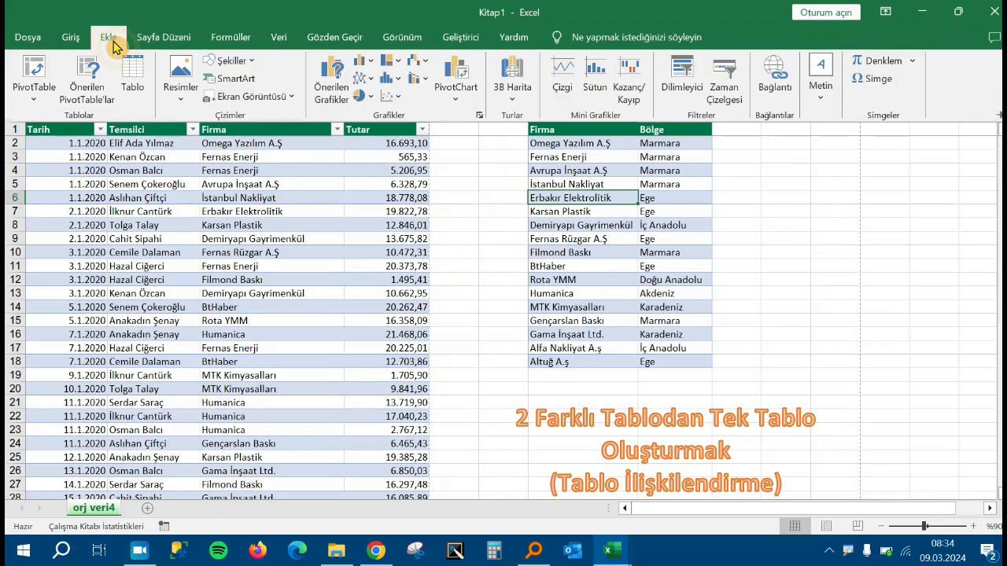
{"action": "left_click", "coordinate": [132, 84]}
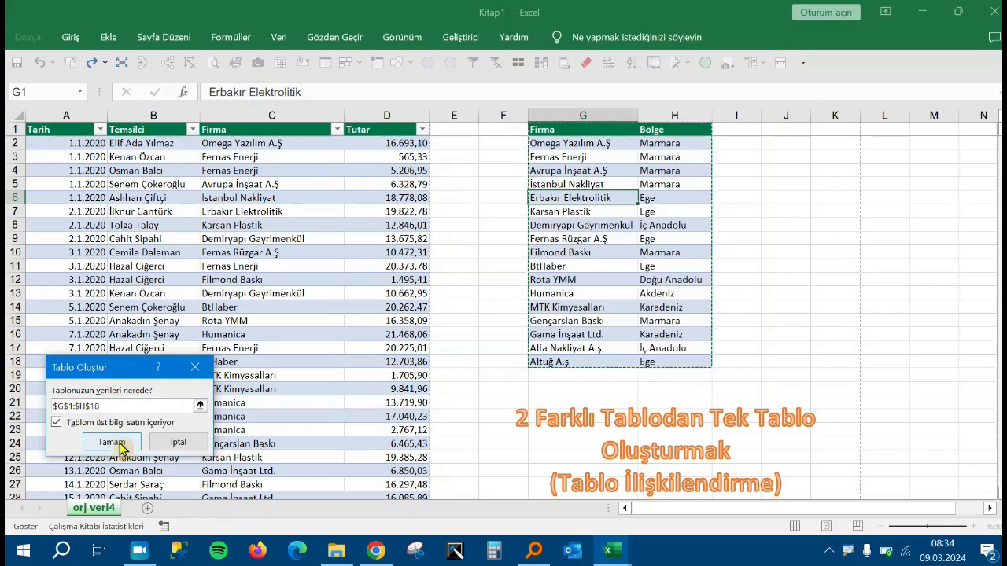
{"action": "left_click", "coordinate": [127, 445]}
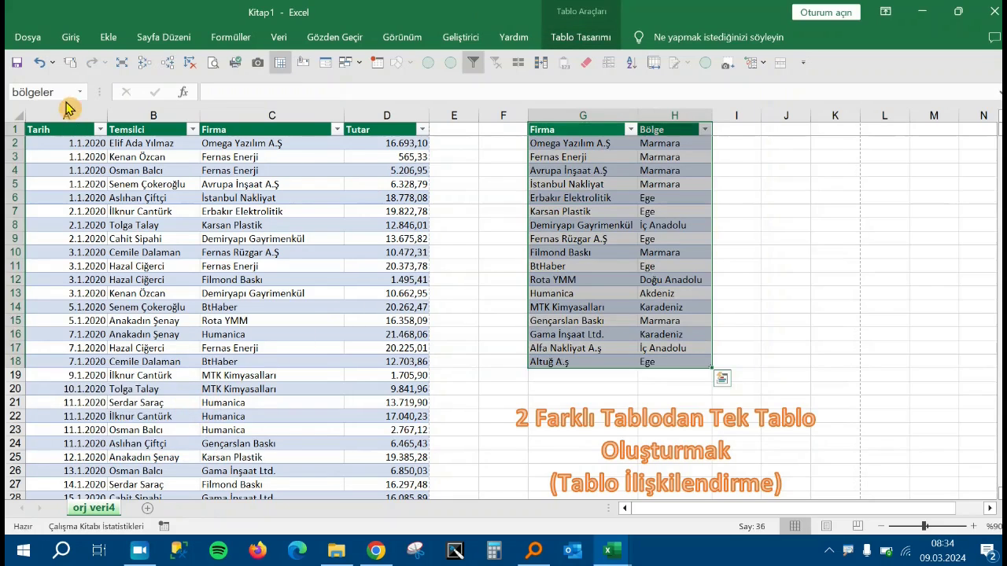
{"action": "left_click", "coordinate": [66, 93]}
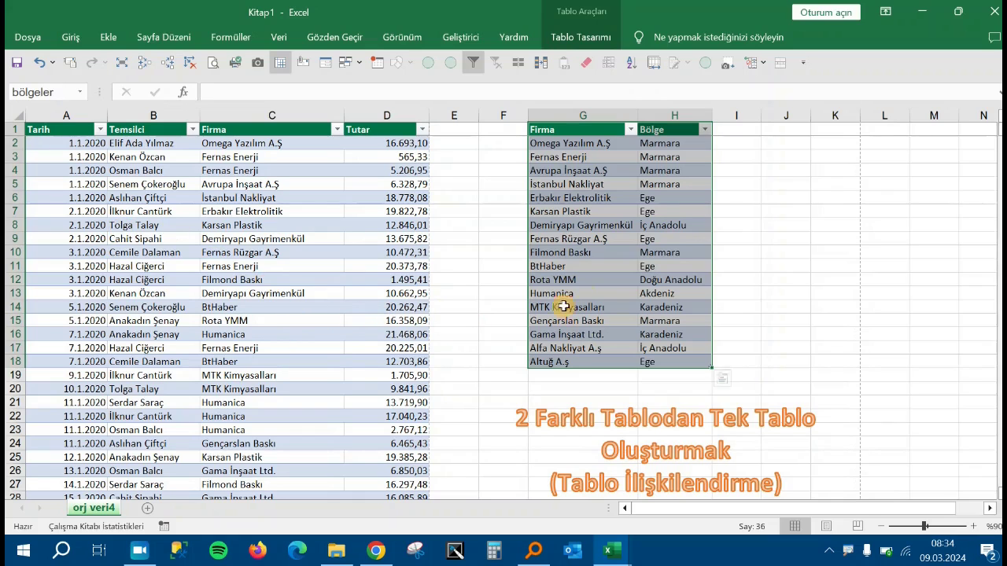
{"action": "left_click", "coordinate": [631, 212]}
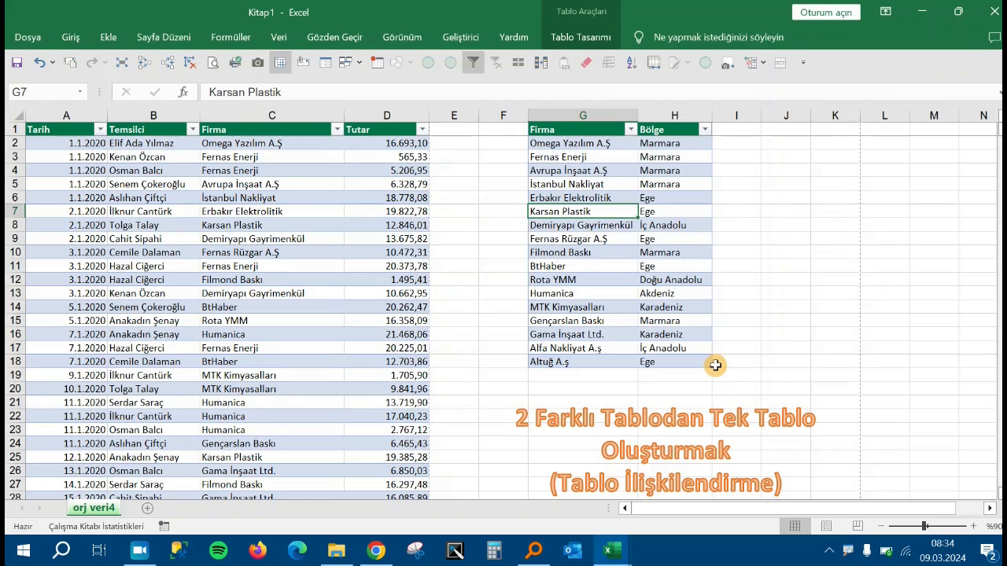
Check where the sales data ends by jumping down the Tutar column.
{"action": "scroll", "coordinate": [425, 354], "scroll_direction": "down", "scroll_amount": 20}
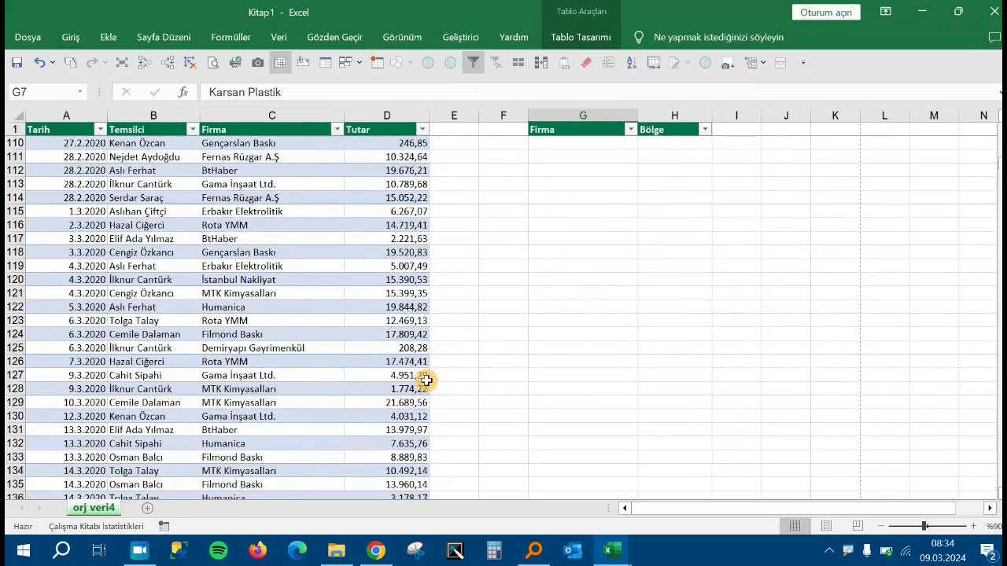
{"action": "scroll", "coordinate": [393, 370], "scroll_direction": "down", "scroll_amount": 20}
{"action": "left_click", "coordinate": [347, 356]}
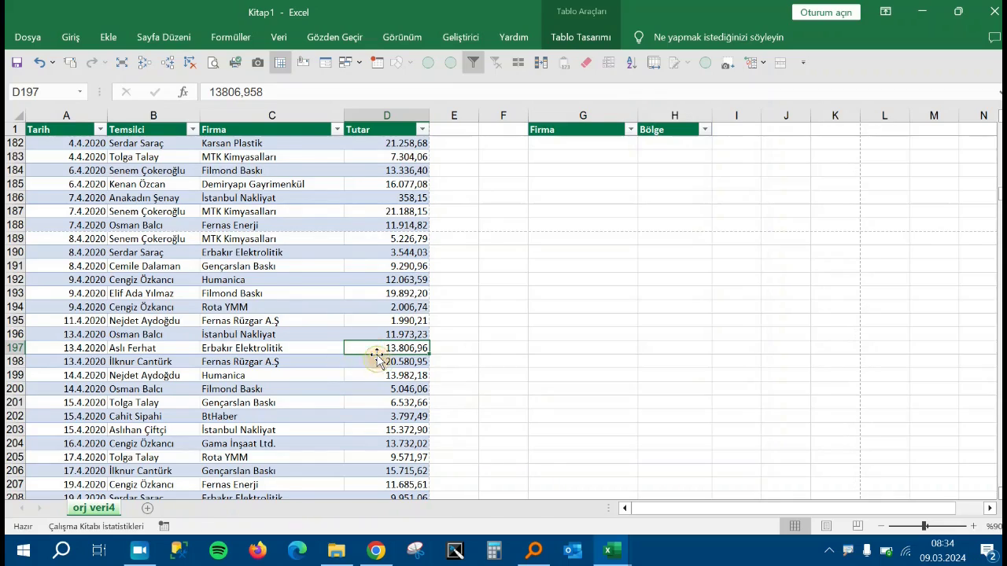
{"action": "key", "text": "ctrl+Down"}
{"action": "left_click", "coordinate": [361, 224]}
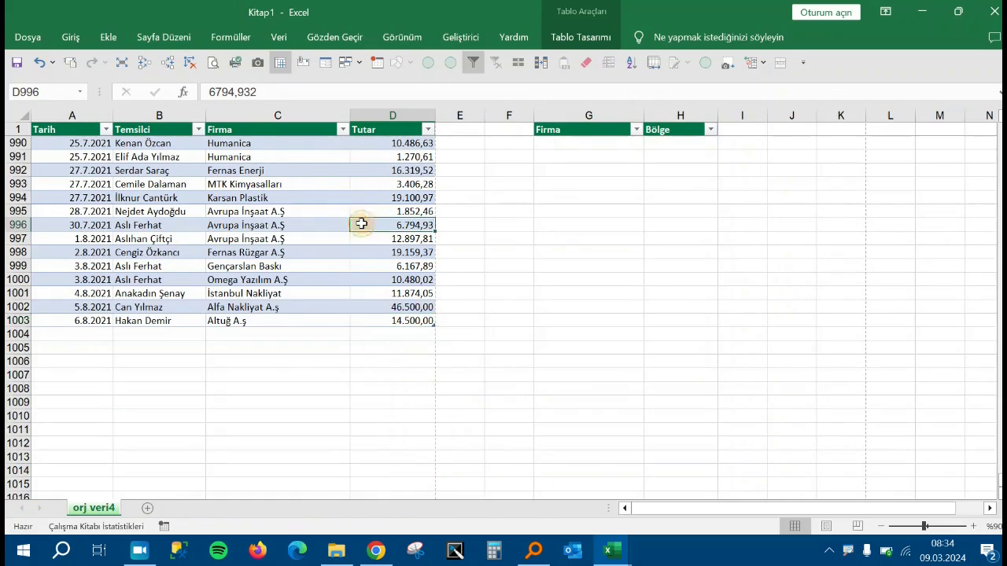
{"action": "scroll", "coordinate": [479, 344], "scroll_direction": "up", "scroll_amount": 20}
{"action": "scroll", "coordinate": [496, 355], "scroll_direction": "up", "scroll_amount": 20}
{"action": "scroll", "coordinate": [579, 375], "scroll_direction": "up", "scroll_amount": 20}
{"action": "scroll", "coordinate": [689, 372], "scroll_direction": "up", "scroll_amount": 20}
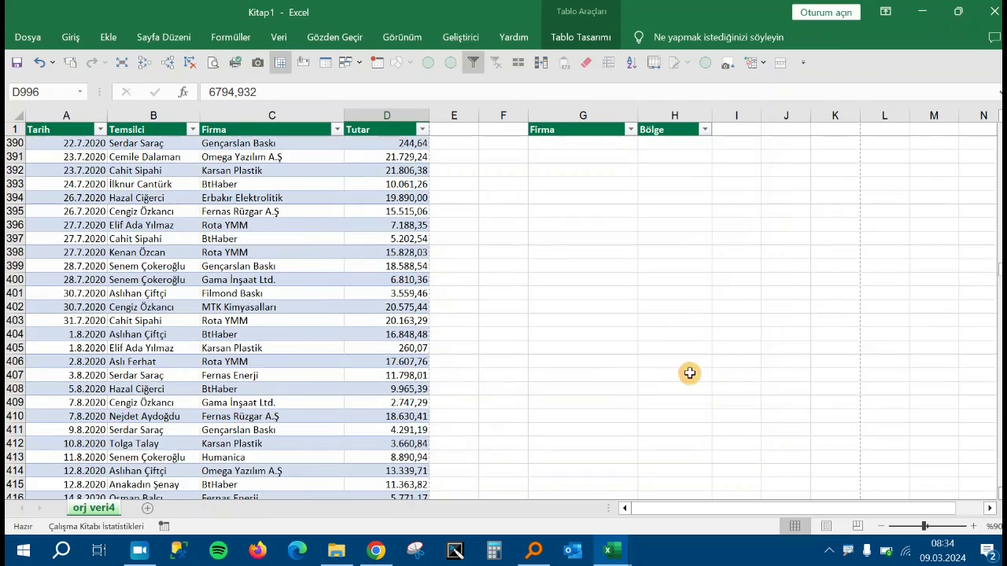
{"action": "scroll", "coordinate": [988, 135], "scroll_direction": "up", "scroll_amount": 20}
{"action": "scroll", "coordinate": [881, 124], "scroll_direction": "up", "scroll_amount": 3}
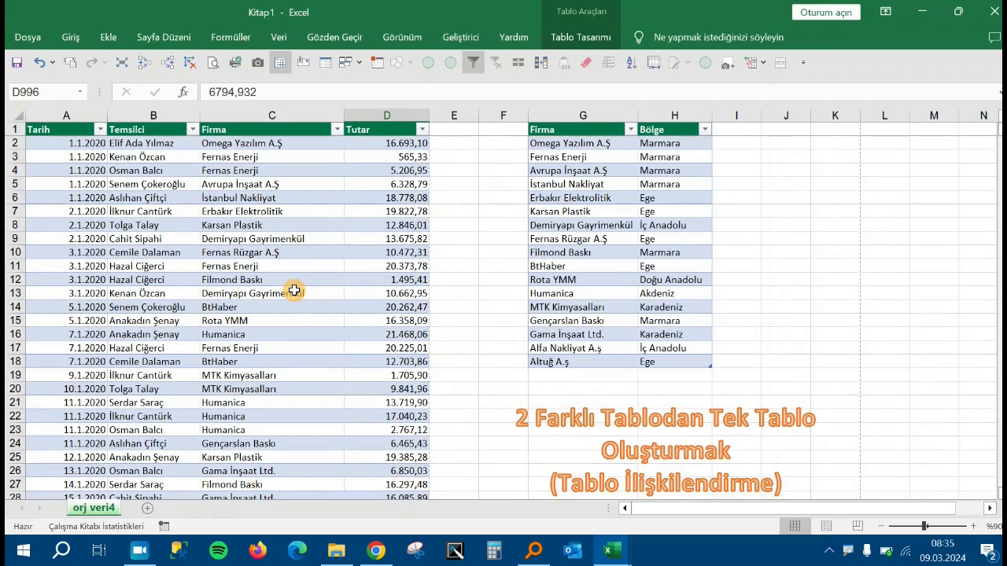
Create a PivotTable from Tablo3 on a new worksheet, adding the data to the Data Model.
{"action": "left_click", "coordinate": [224, 237]}
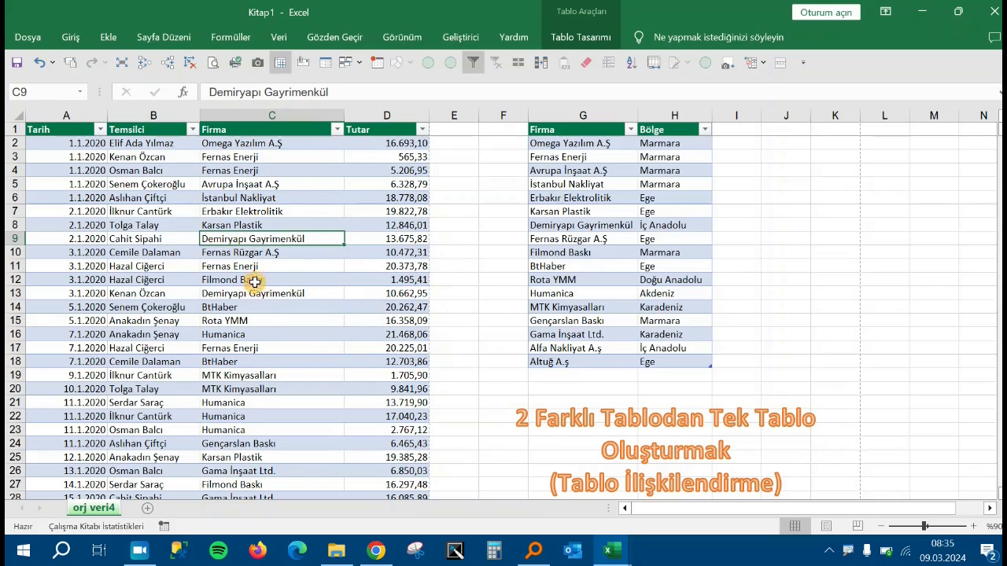
{"action": "left_click", "coordinate": [106, 41]}
{"action": "left_click", "coordinate": [34, 79]}
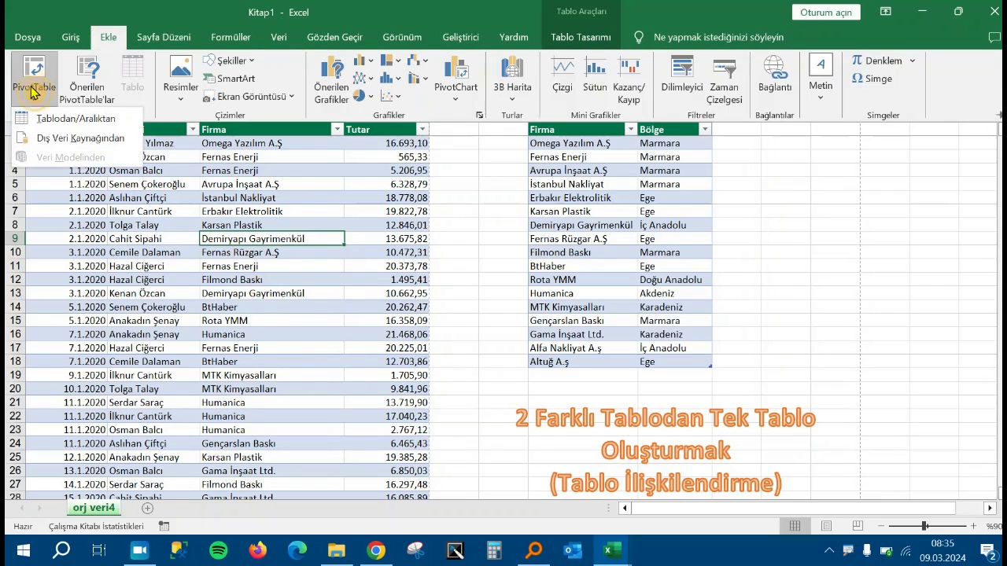
{"action": "left_click", "coordinate": [57, 122]}
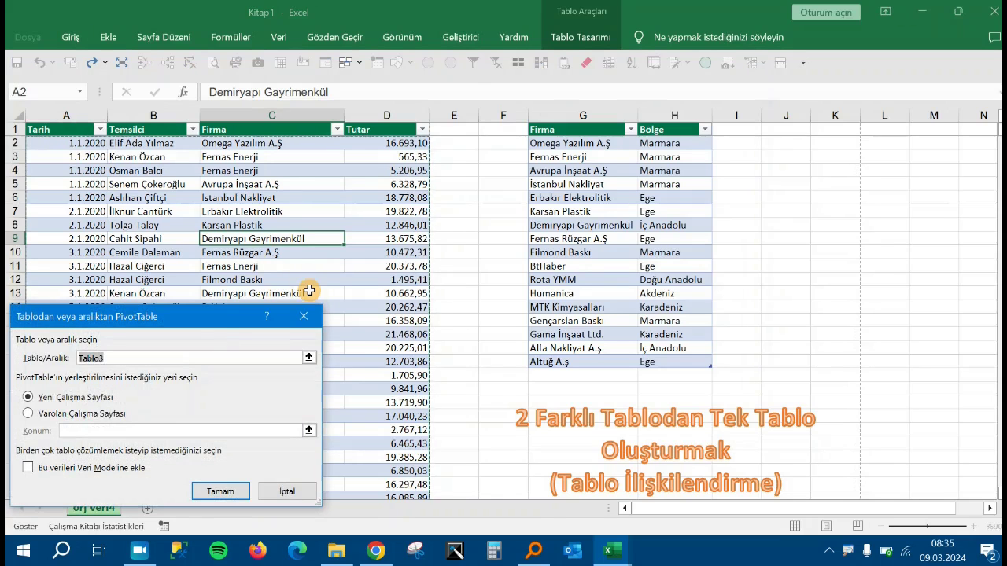
{"action": "left_click_drag", "start_coordinate": [187, 324], "coordinate": [763, 210]}
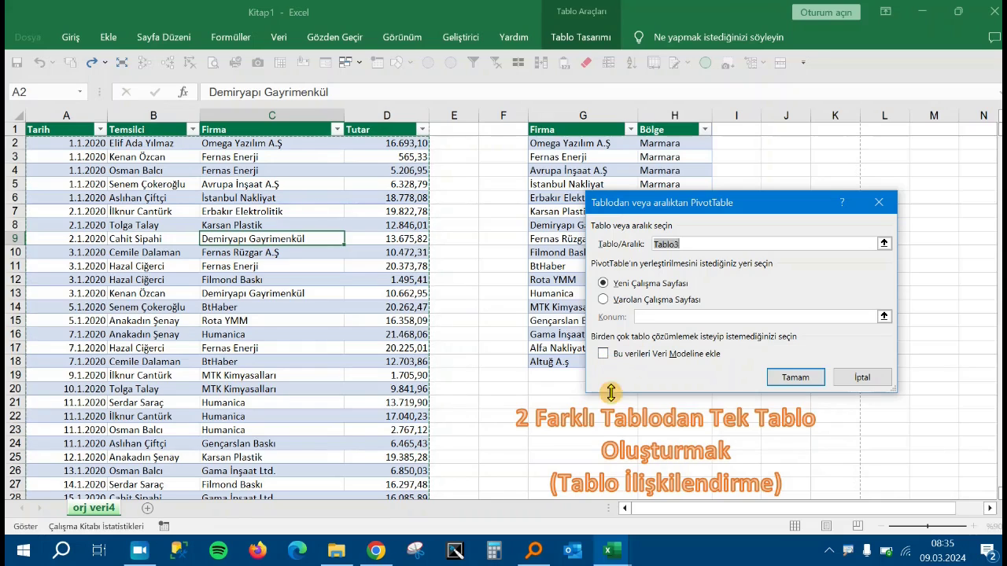
{"action": "left_click", "coordinate": [604, 354]}
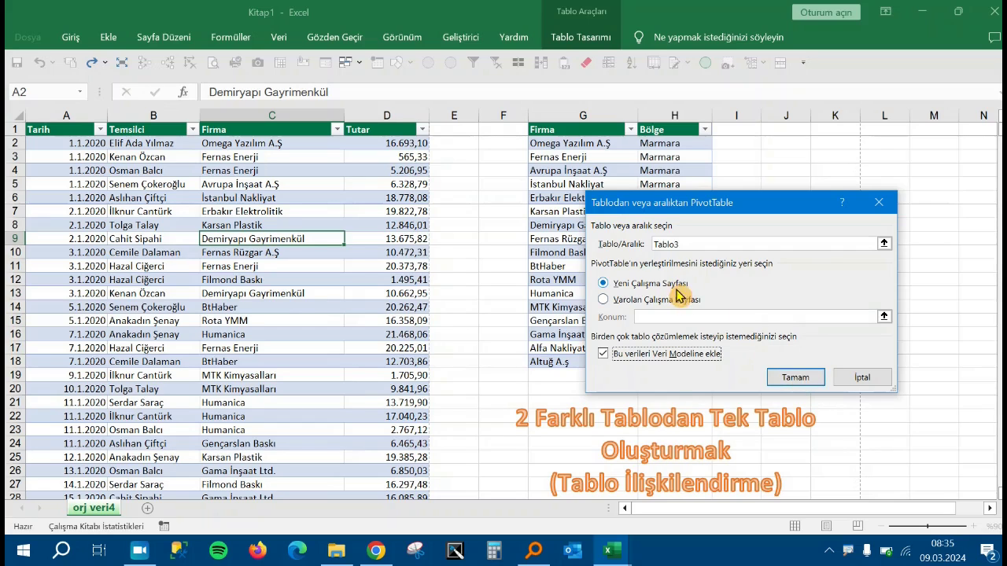
{"action": "left_click", "coordinate": [804, 381]}
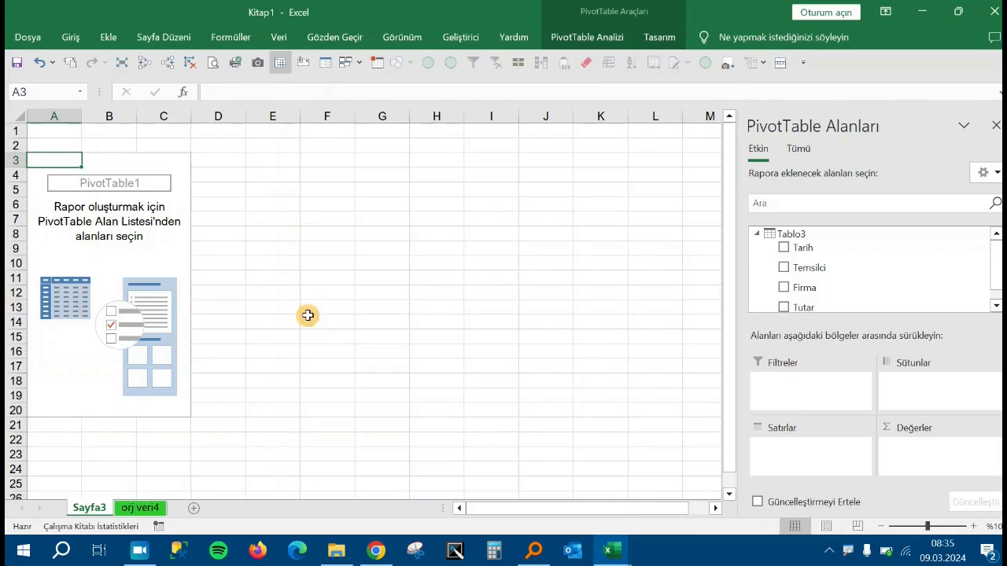
Inspect Tablo4's and Tablo3's fields under Tümü, then return to the Etkin view.
{"action": "left_click", "coordinate": [112, 244]}
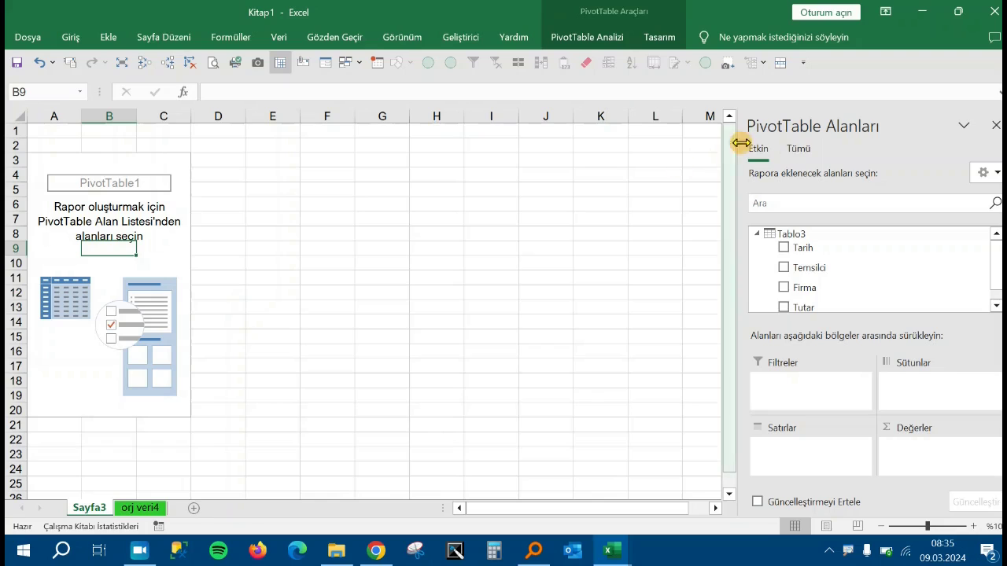
{"action": "left_click", "coordinate": [798, 149]}
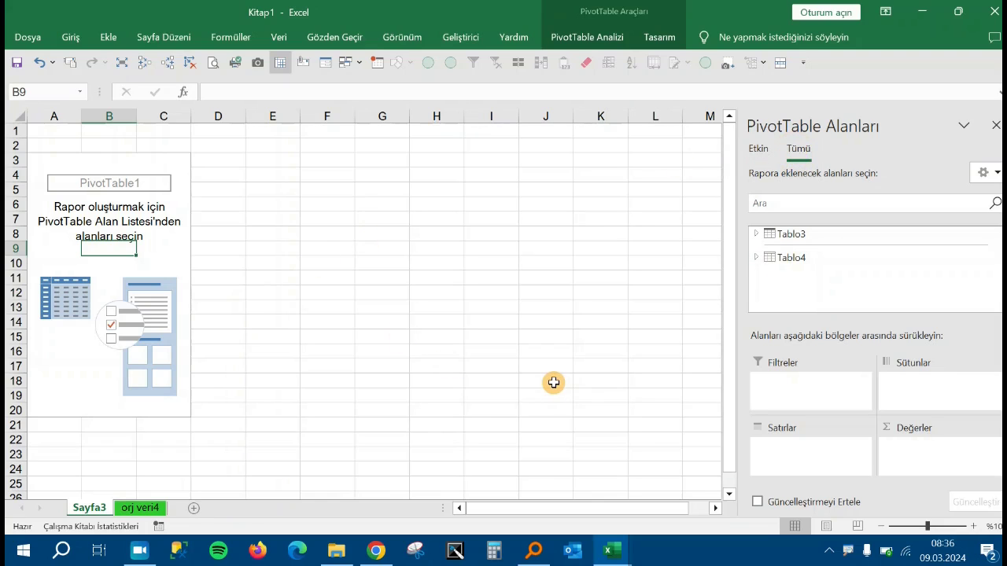
{"action": "left_click", "coordinate": [810, 265]}
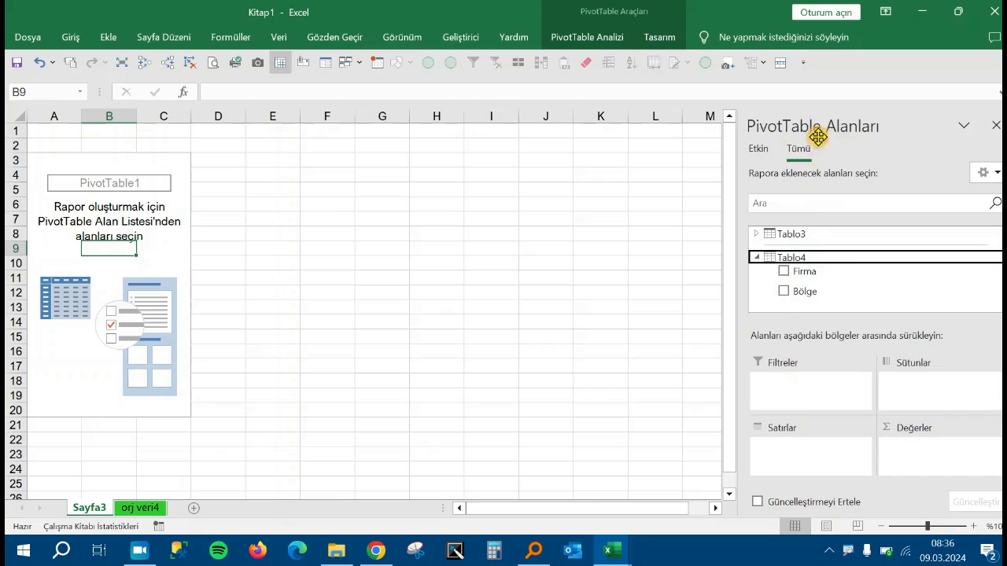
{"action": "left_click", "coordinate": [823, 233]}
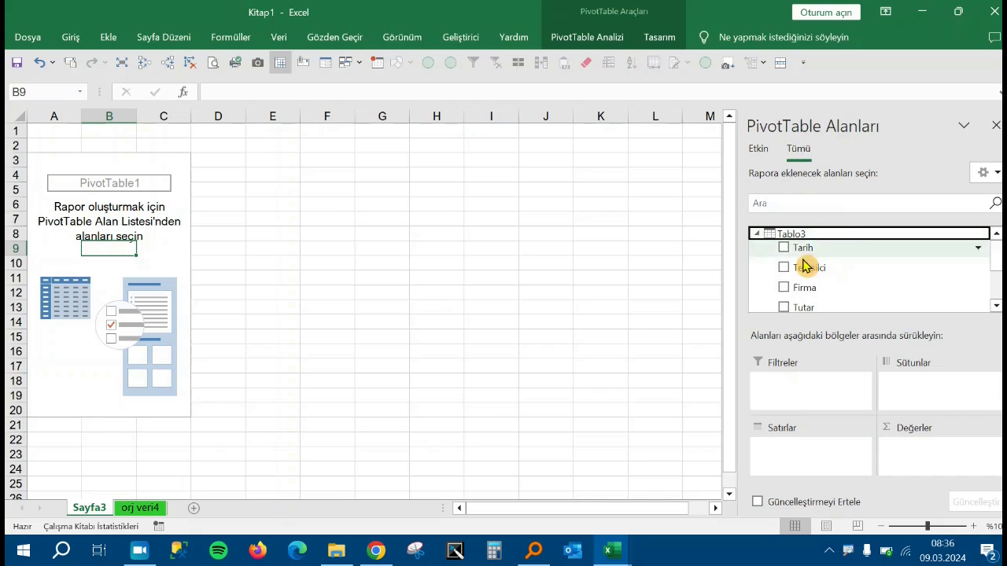
{"action": "left_click", "coordinate": [760, 153]}
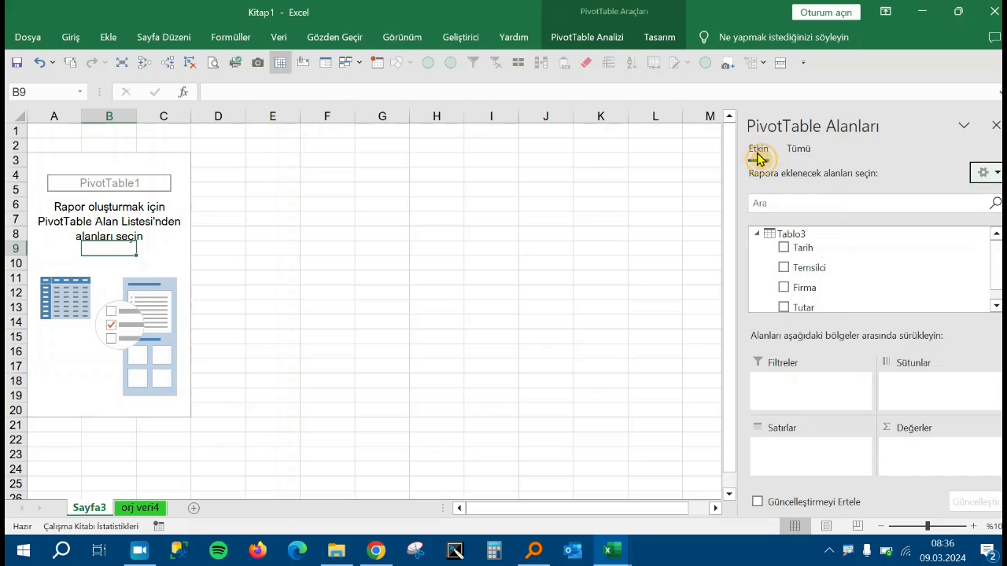
Go back to the orj veri4 sheet holding the source tables.
{"action": "scroll", "coordinate": [871, 255], "scroll_direction": "down", "scroll_amount": 1}
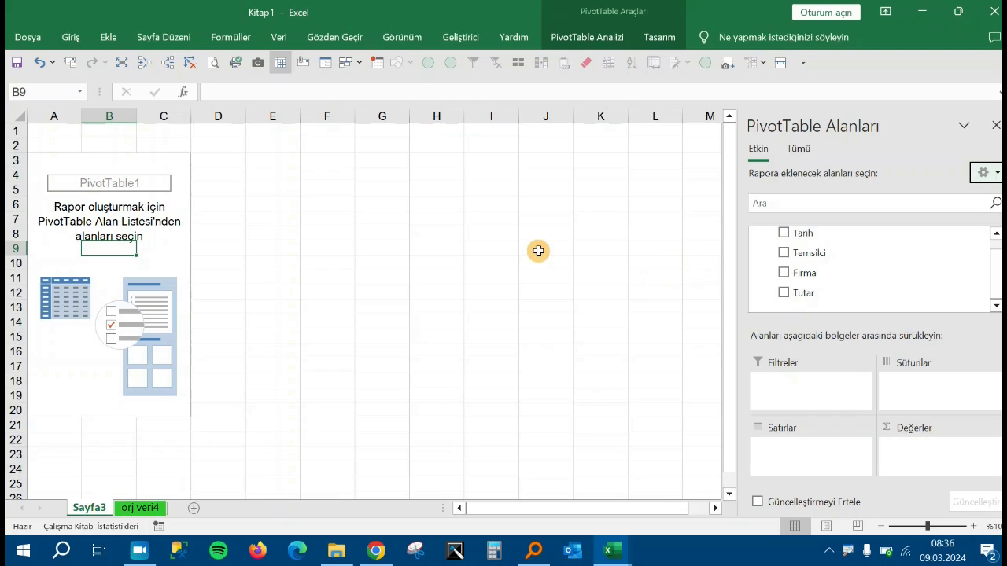
{"action": "scroll", "coordinate": [888, 253], "scroll_direction": "up", "scroll_amount": 1}
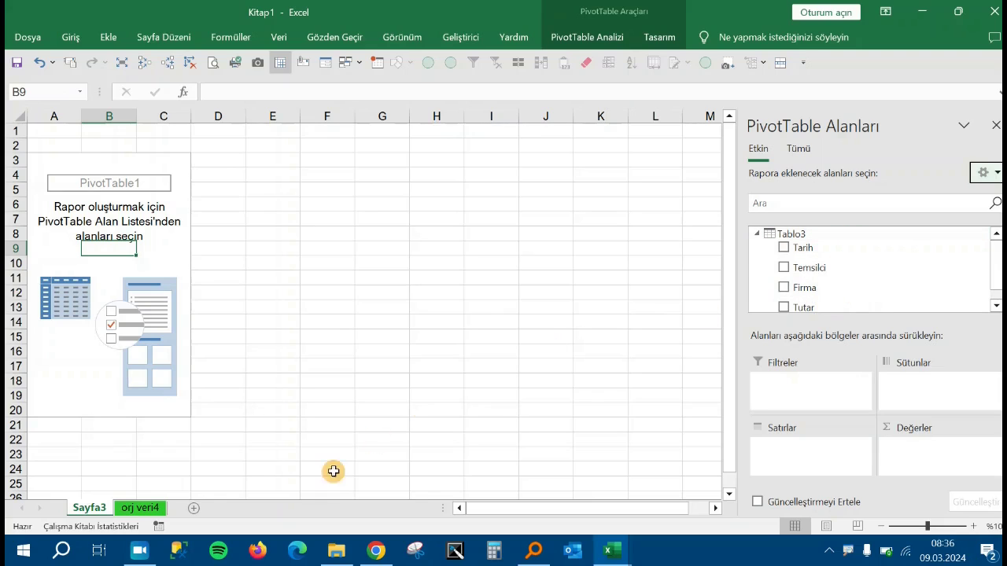
{"action": "left_click", "coordinate": [134, 511]}
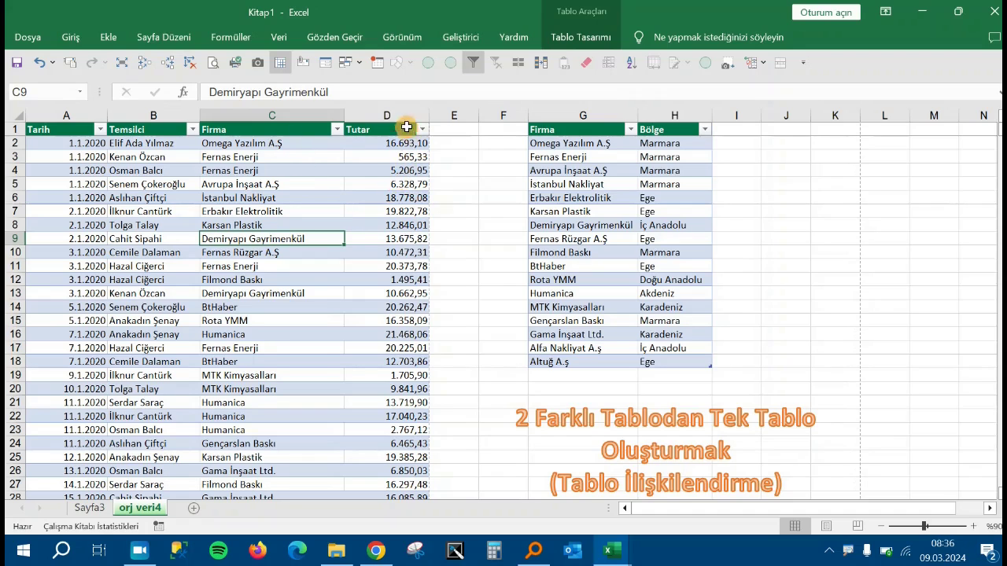
On Sayfa3, add Firma to the PivotTable rows, then remove it again.
{"action": "left_click", "coordinate": [92, 508]}
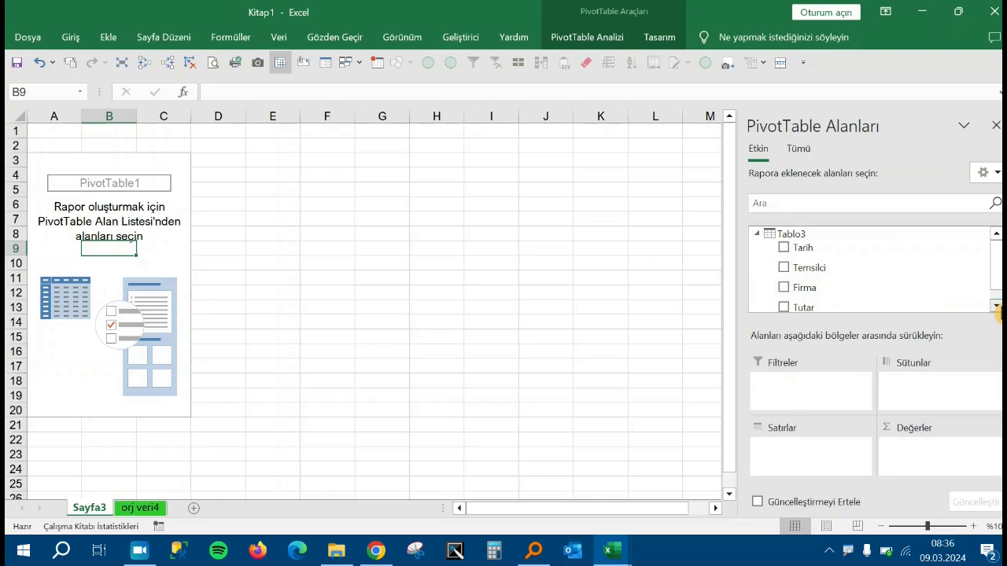
{"action": "left_click", "coordinate": [996, 306]}
{"action": "left_click_drag", "start_coordinate": [995, 279], "coordinate": [983, 236]}
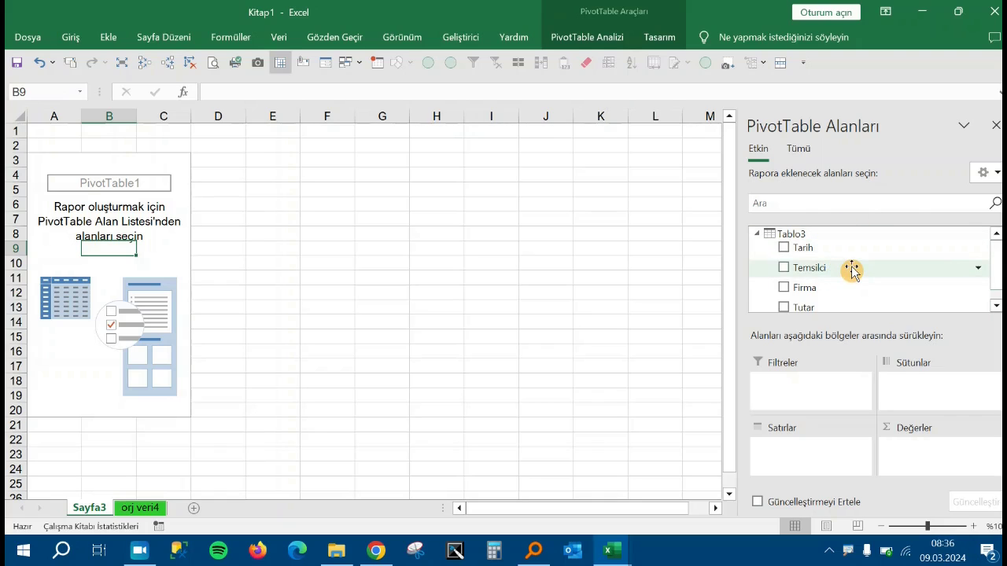
{"action": "left_click_drag", "start_coordinate": [848, 289], "coordinate": [804, 460]}
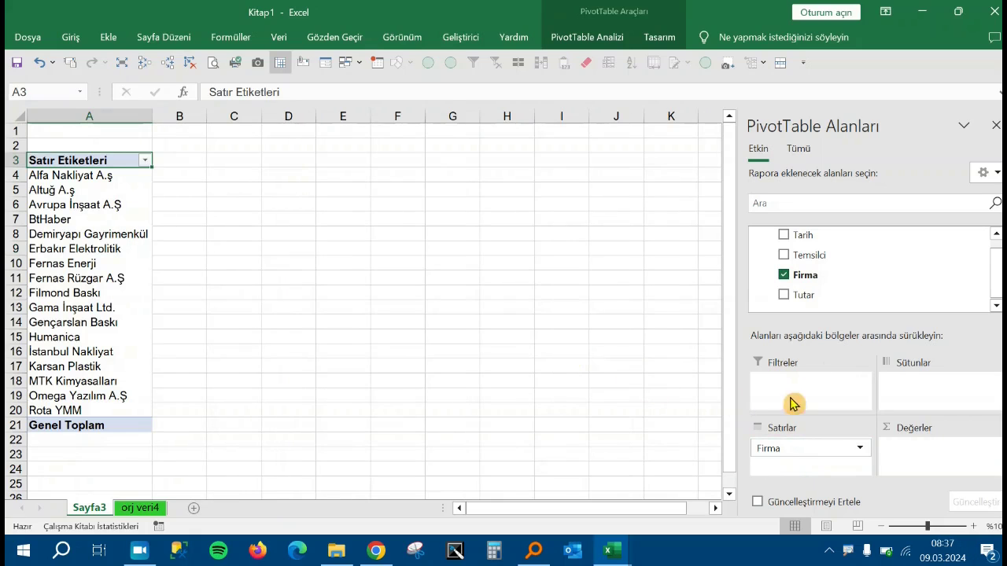
{"action": "mouse_move", "coordinate": [791, 447]}
{"action": "left_mouse_down"}
{"action": "mouse_move", "coordinate": [612, 342]}
{"action": "mouse_move", "coordinate": [603, 285]}
{"action": "left_mouse_up"}
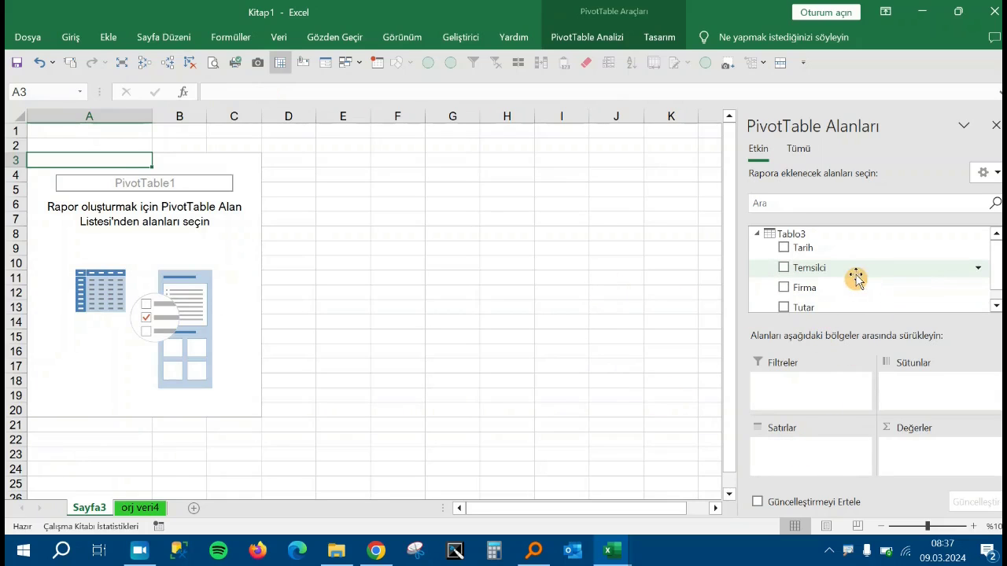
List fields from all tables and scroll to Tablo4's Firma and Bölge.
{"action": "scroll", "coordinate": [860, 279], "scroll_direction": "up", "scroll_amount": 1}
{"action": "scroll", "coordinate": [862, 279], "scroll_direction": "down", "scroll_amount": 1}
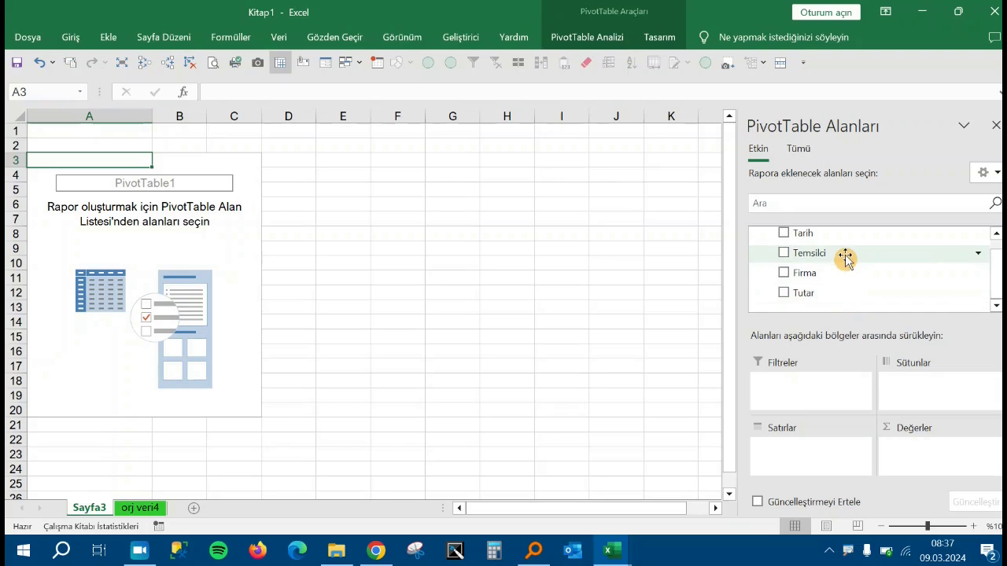
{"action": "scroll", "coordinate": [856, 271], "scroll_direction": "up", "scroll_amount": 1}
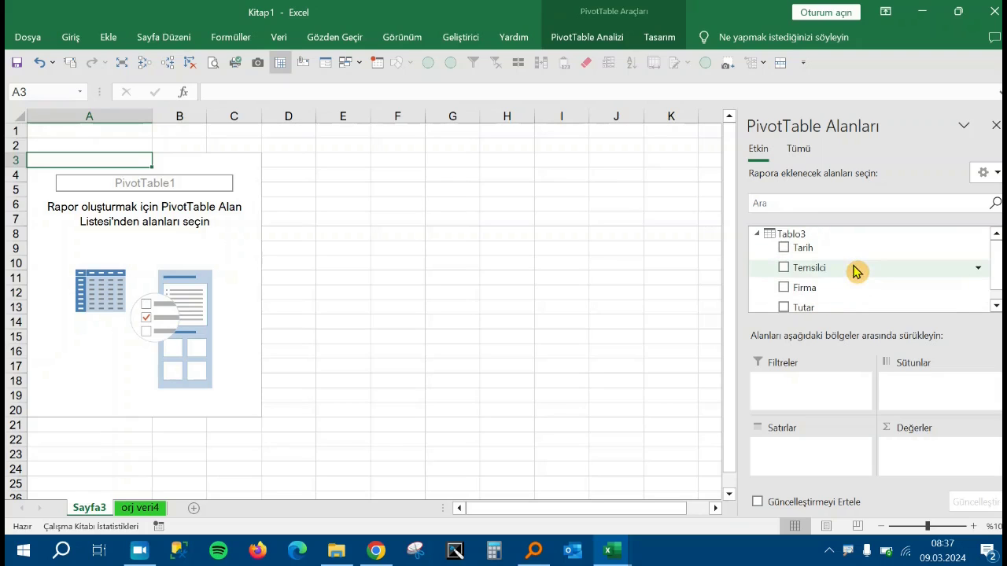
{"action": "left_click", "coordinate": [801, 151]}
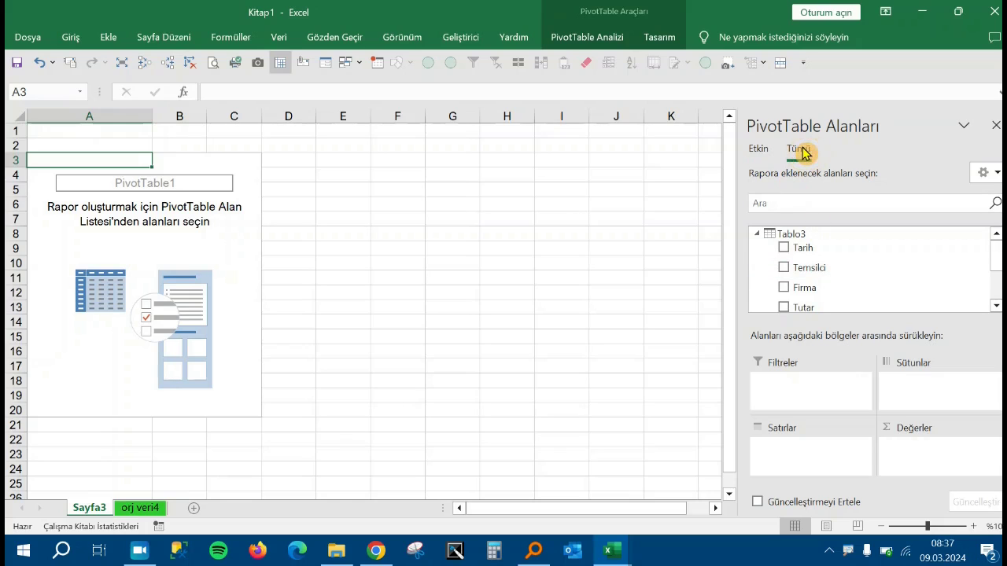
{"action": "scroll", "coordinate": [857, 277], "scroll_direction": "down", "scroll_amount": 2}
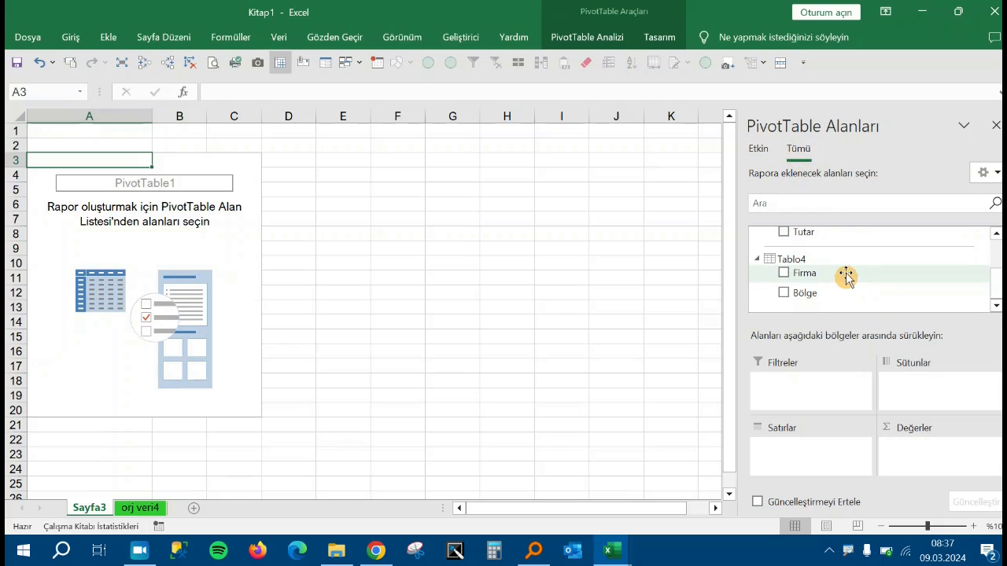
Put Tablo4's Bölge in the rows and sum Tablo3's Tutar as values.
{"action": "left_click_drag", "start_coordinate": [832, 300], "coordinate": [800, 457]}
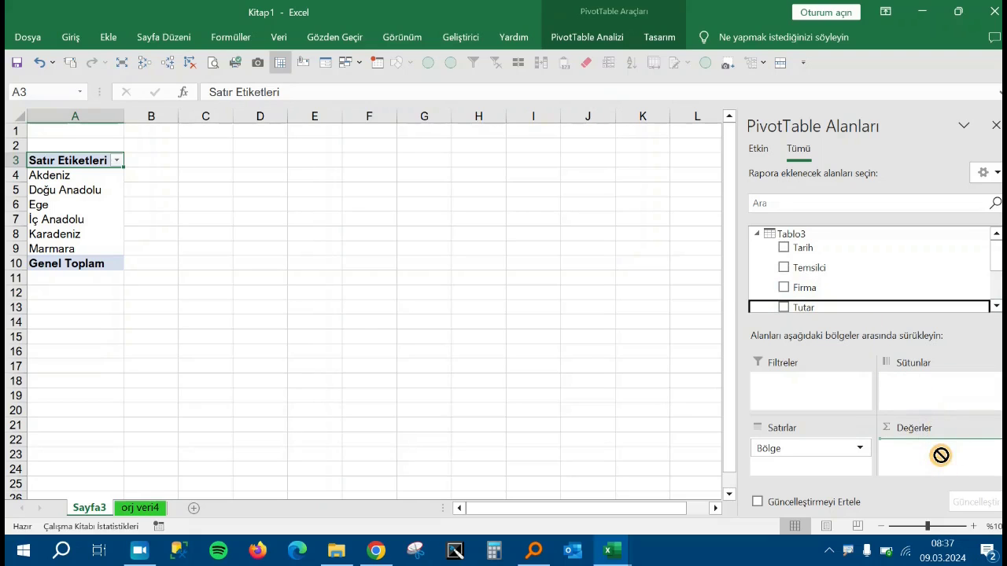
{"action": "left_click_drag", "start_coordinate": [833, 308], "coordinate": [939, 454]}
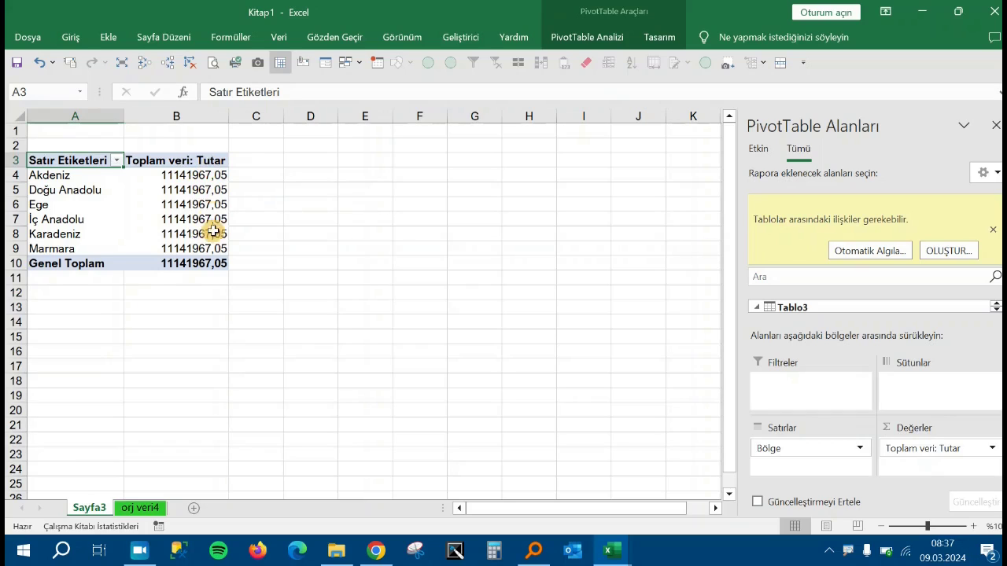
{"action": "left_click", "coordinate": [206, 161]}
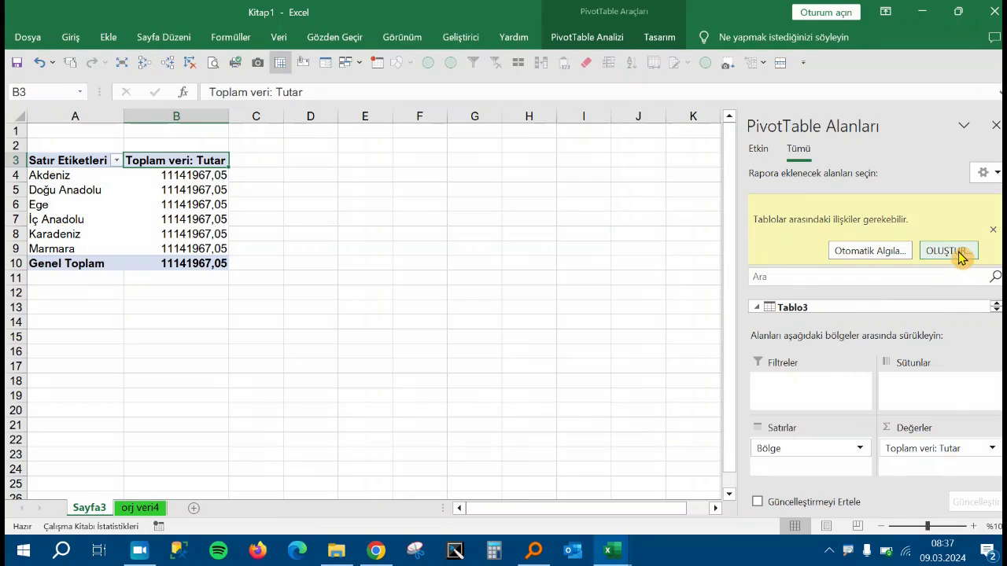
Create a relationship from Tablo3's Firma column to related table Tablo4's Firma.
{"action": "left_click", "coordinate": [958, 258]}
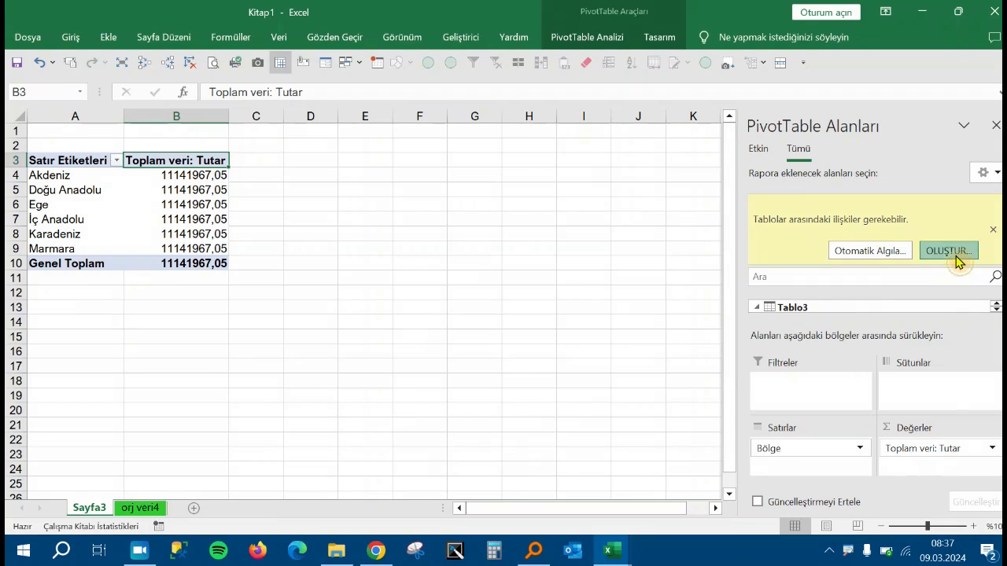
{"action": "left_click_drag", "start_coordinate": [784, 231], "coordinate": [562, 203]}
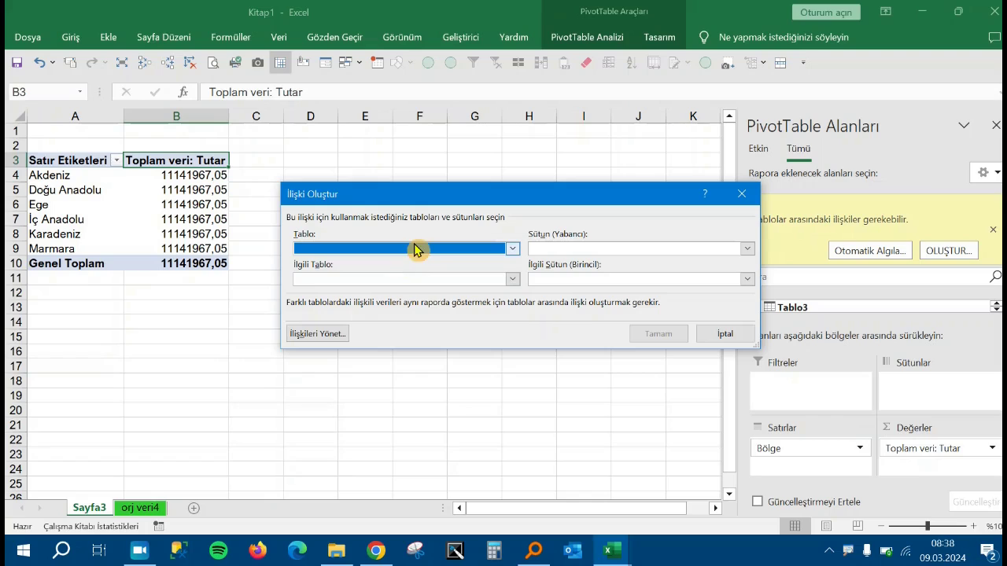
{"action": "left_click", "coordinate": [440, 249]}
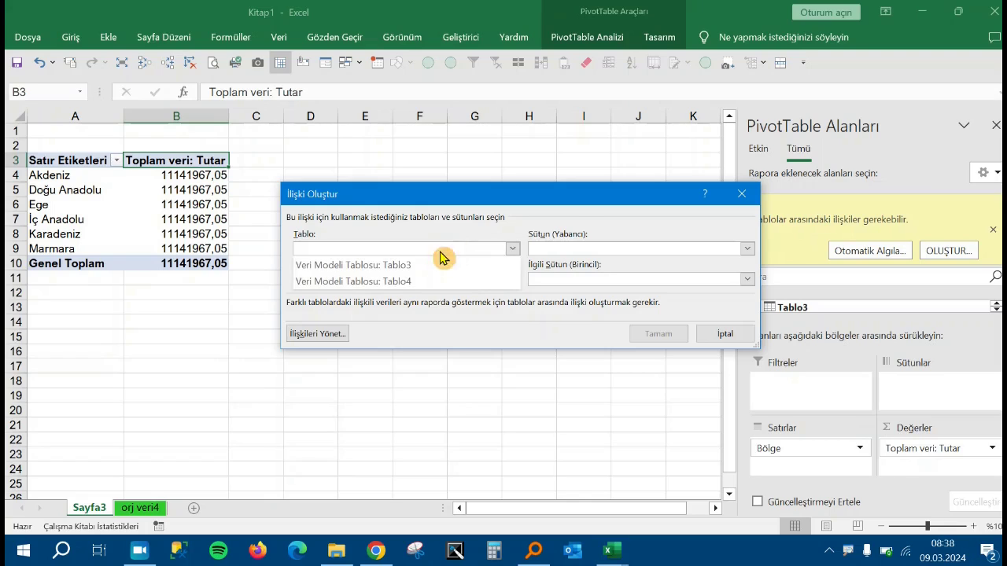
{"action": "left_click", "coordinate": [435, 267]}
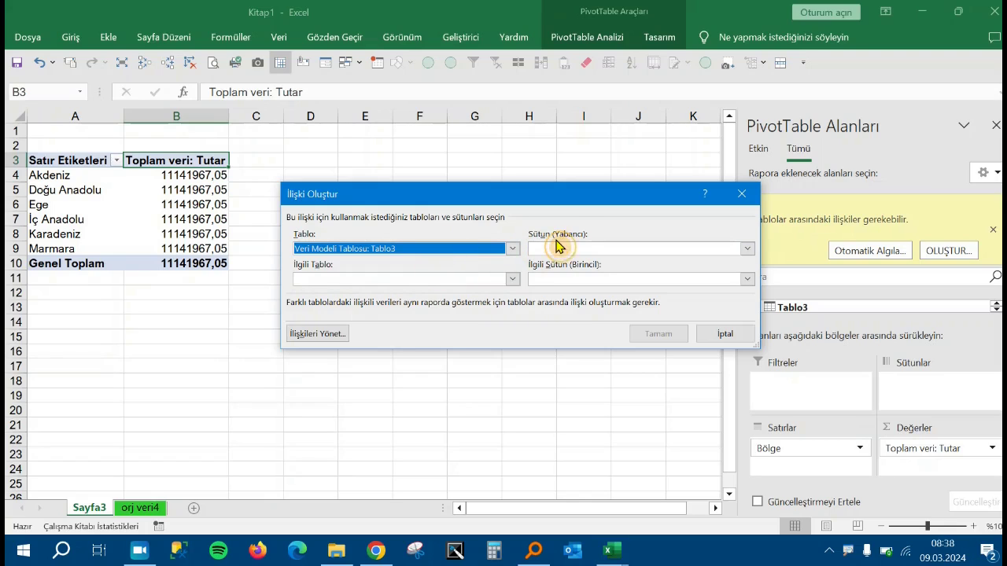
{"action": "left_click", "coordinate": [566, 251]}
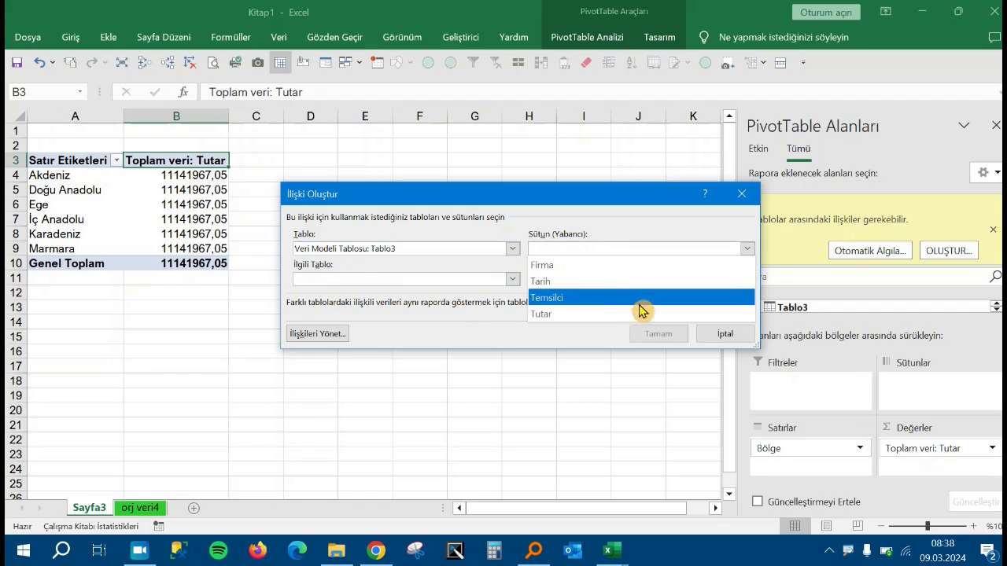
{"action": "left_click", "coordinate": [629, 266]}
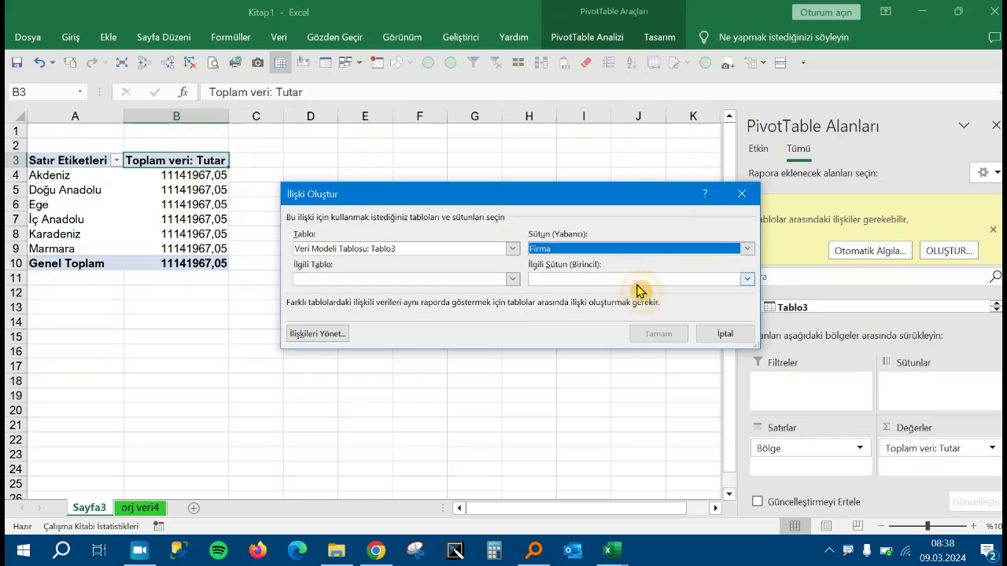
{"action": "left_click", "coordinate": [448, 280]}
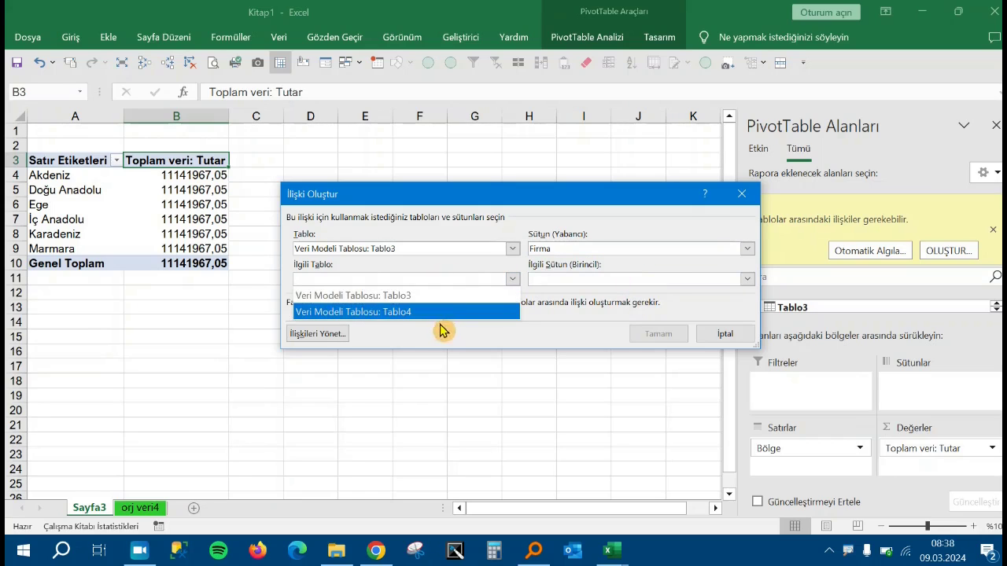
{"action": "left_click", "coordinate": [443, 311]}
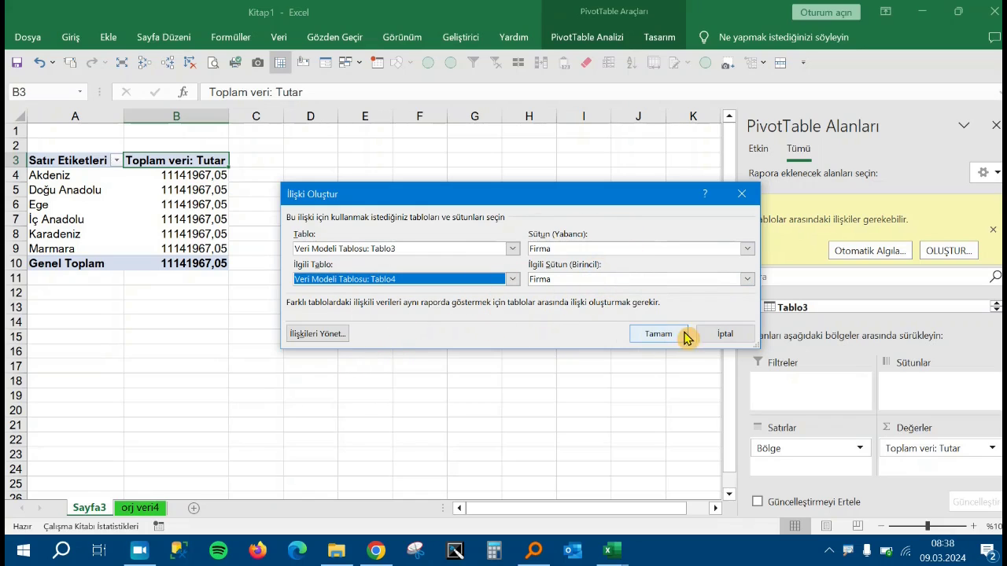
{"action": "left_click", "coordinate": [658, 338]}
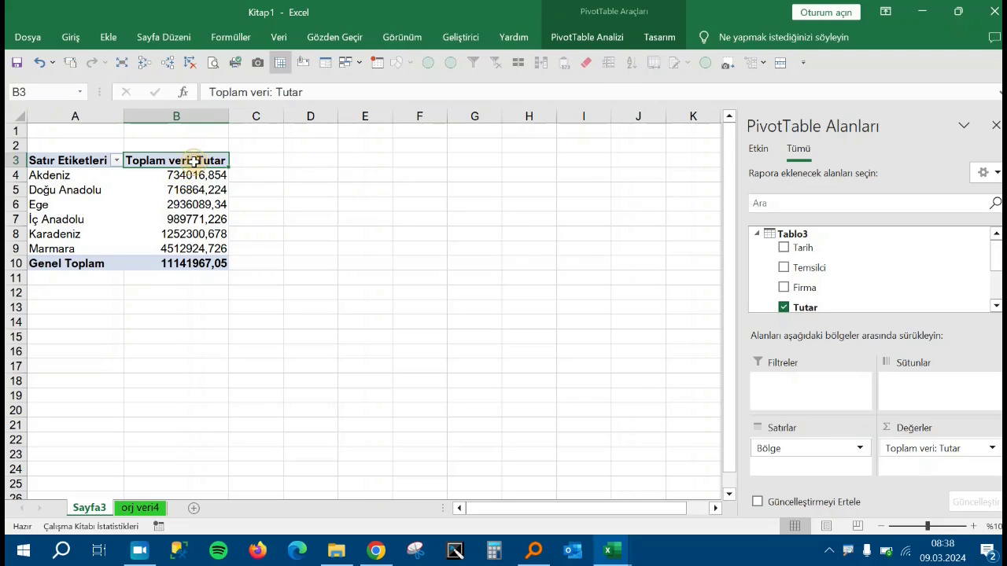
Format the Tutar totals as Sayı with a 1000 separator, then switch to orj veri4.
{"action": "right_click", "coordinate": [193, 160]}
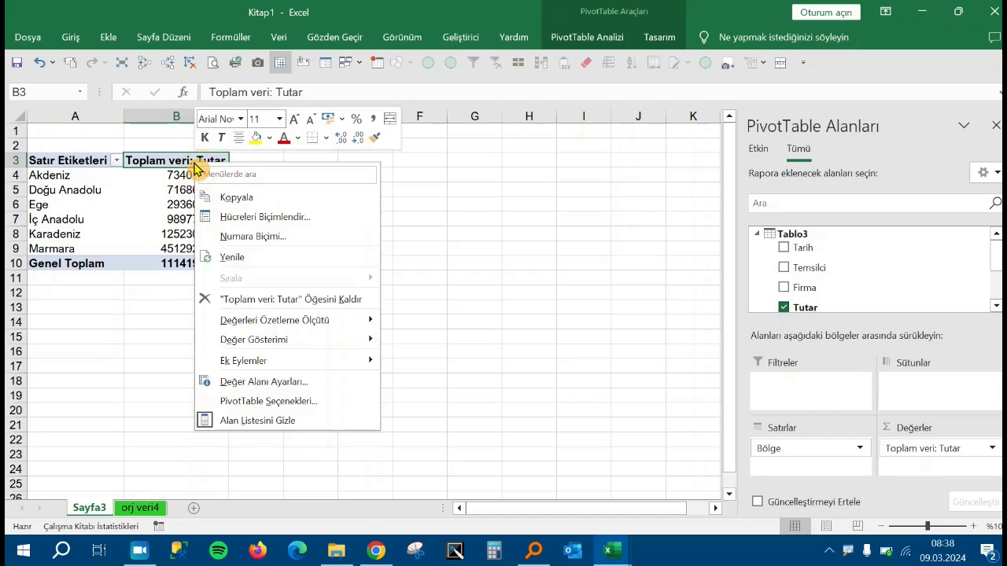
{"action": "left_click", "coordinate": [262, 244]}
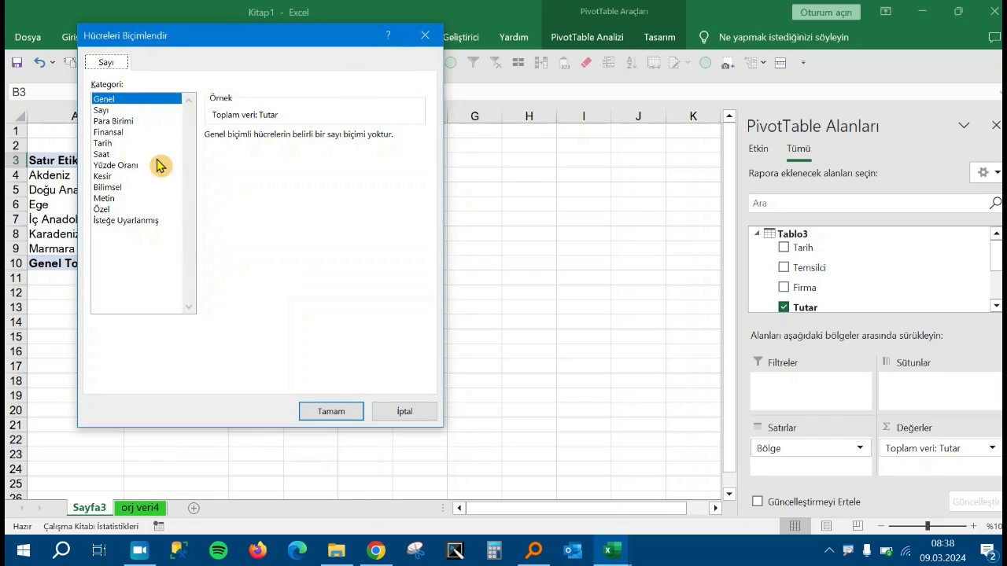
{"action": "left_click", "coordinate": [106, 110]}
{"action": "left_click", "coordinate": [209, 156]}
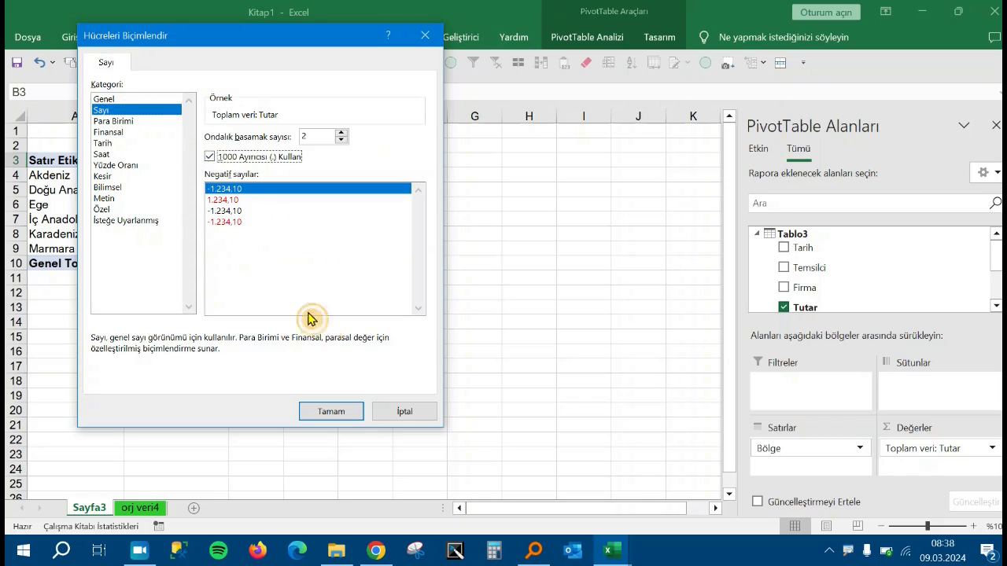
{"action": "left_click", "coordinate": [333, 411]}
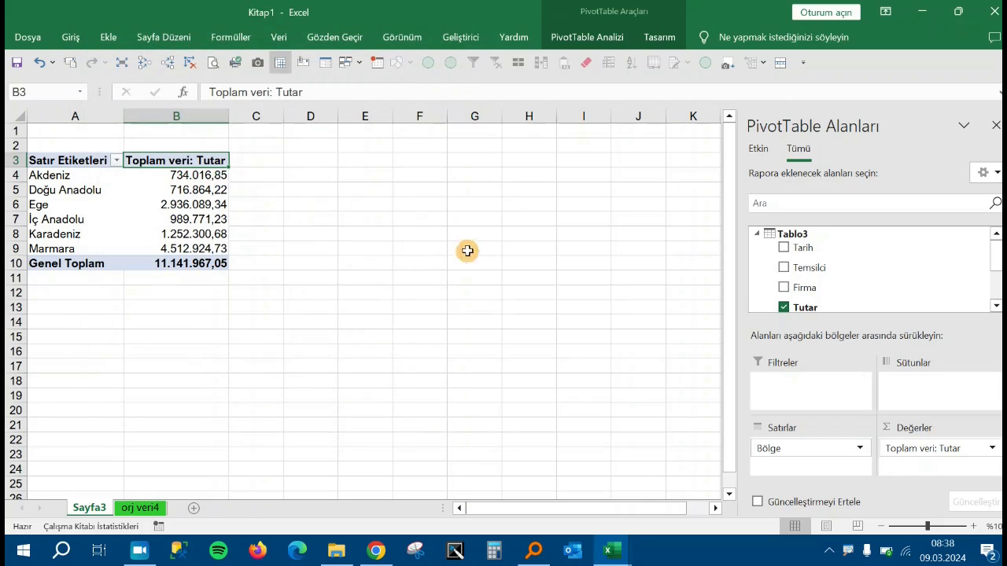
{"action": "left_click", "coordinate": [140, 510]}
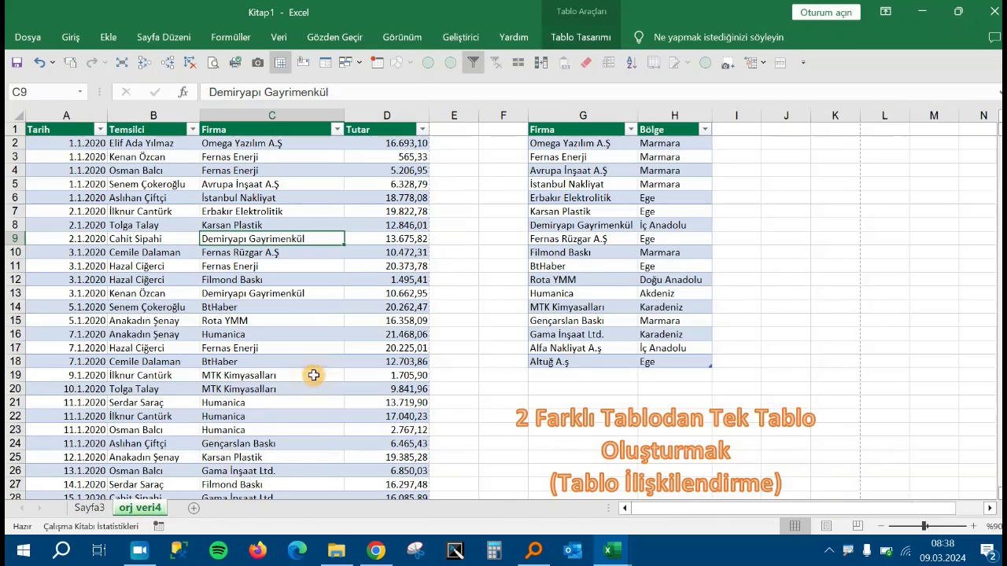
Compare the Sayfa3 PivotTable with orj veri4, ending on orj veri4 with E2 selected.
{"action": "left_click", "coordinate": [90, 508]}
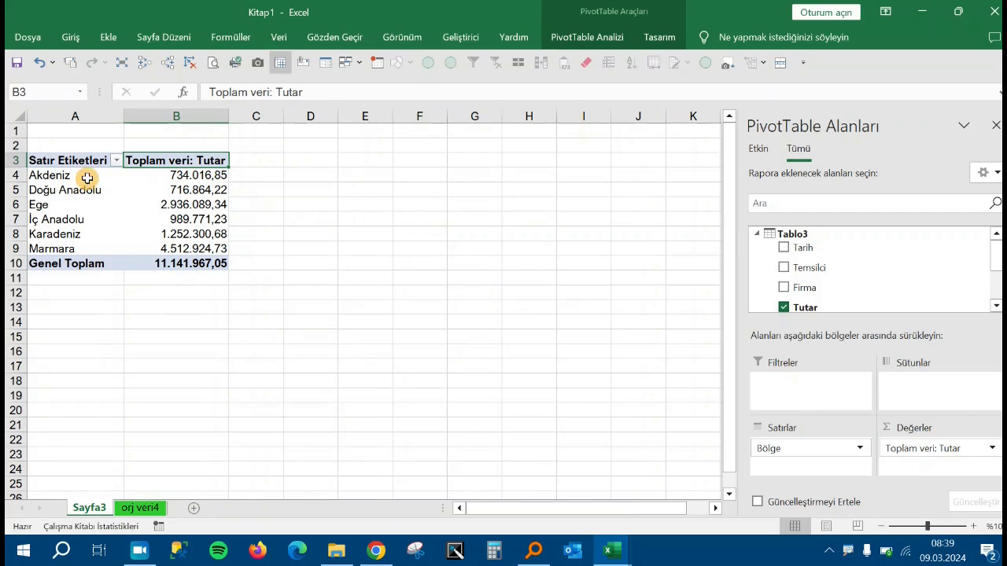
{"action": "left_click", "coordinate": [156, 516]}
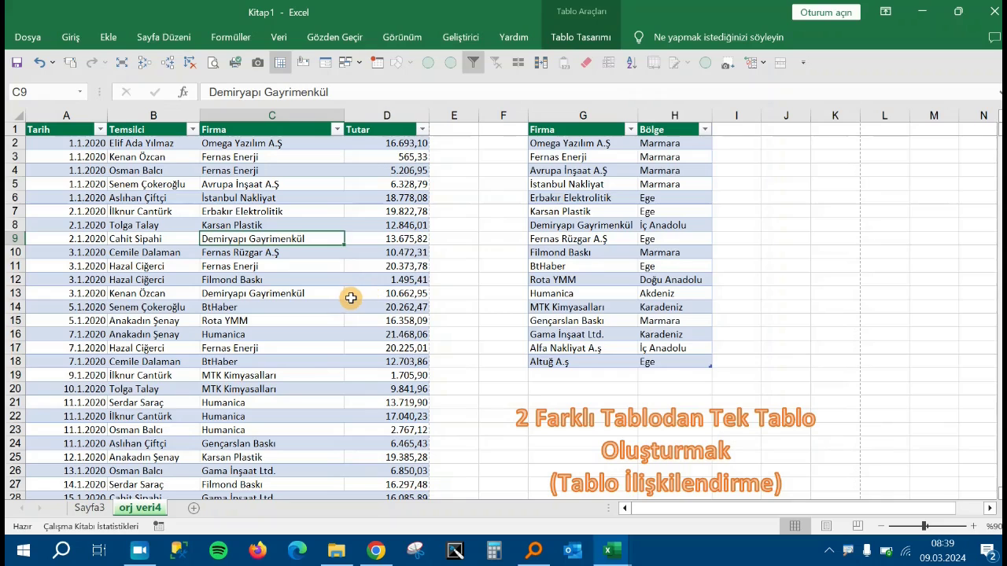
{"action": "left_click", "coordinate": [102, 510]}
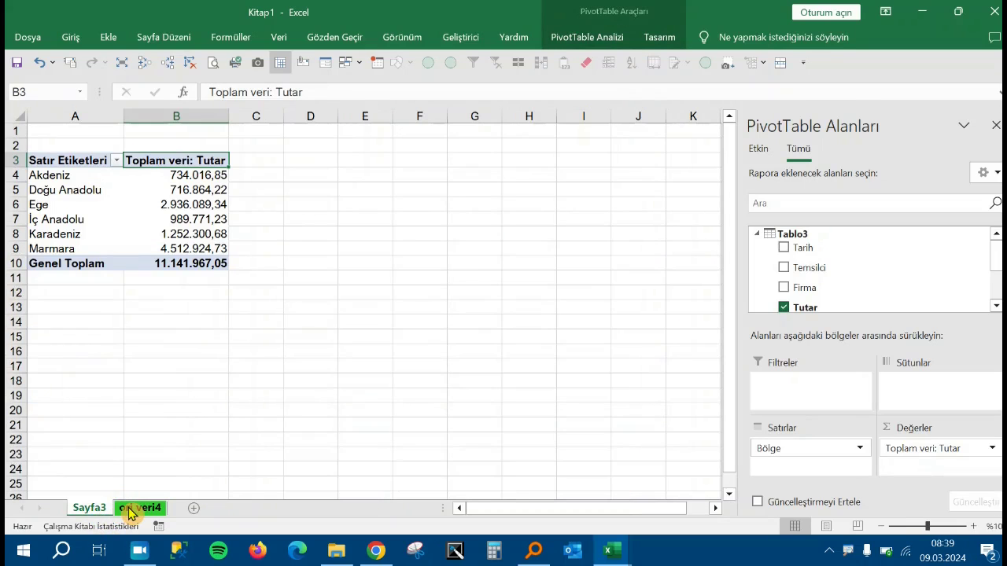
{"action": "left_click", "coordinate": [131, 510]}
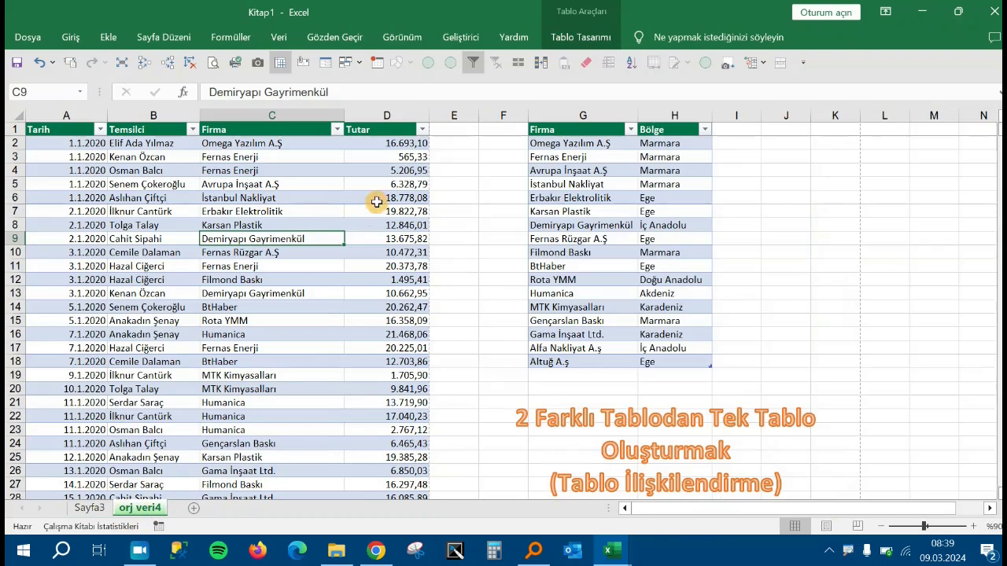
{"action": "left_click", "coordinate": [447, 146]}
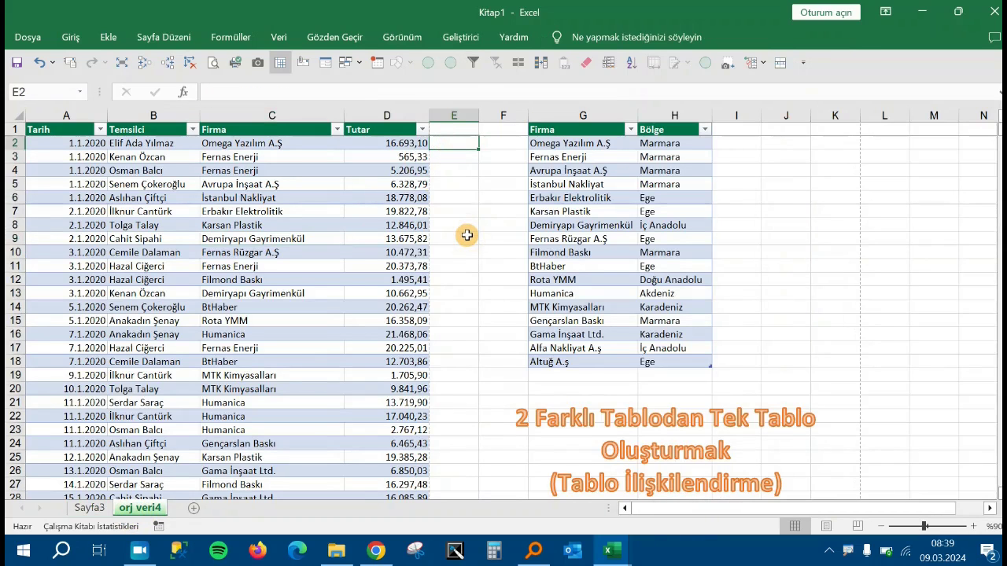
{"action": "type", "text": "=dü"}
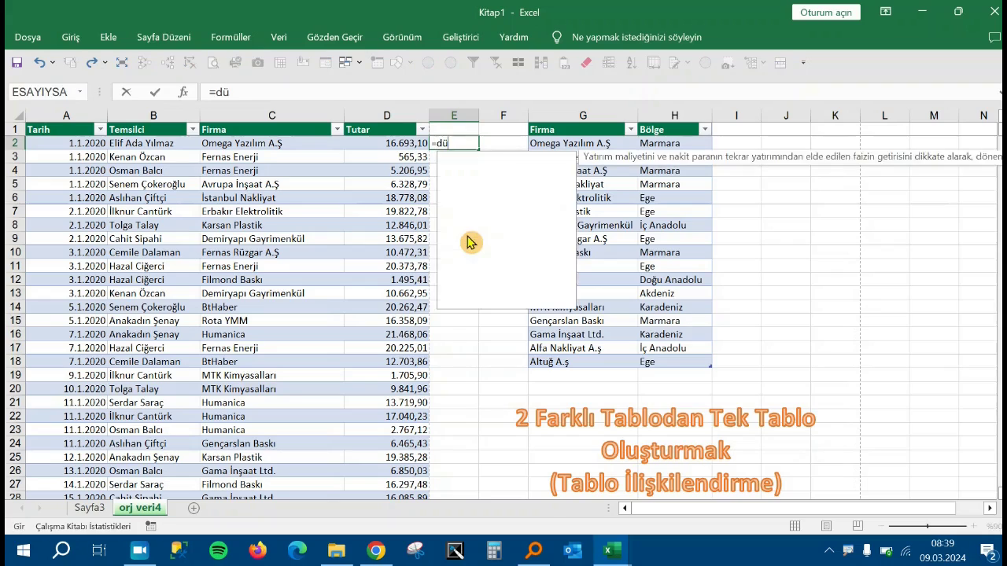
{"action": "type", "text": "şey"}
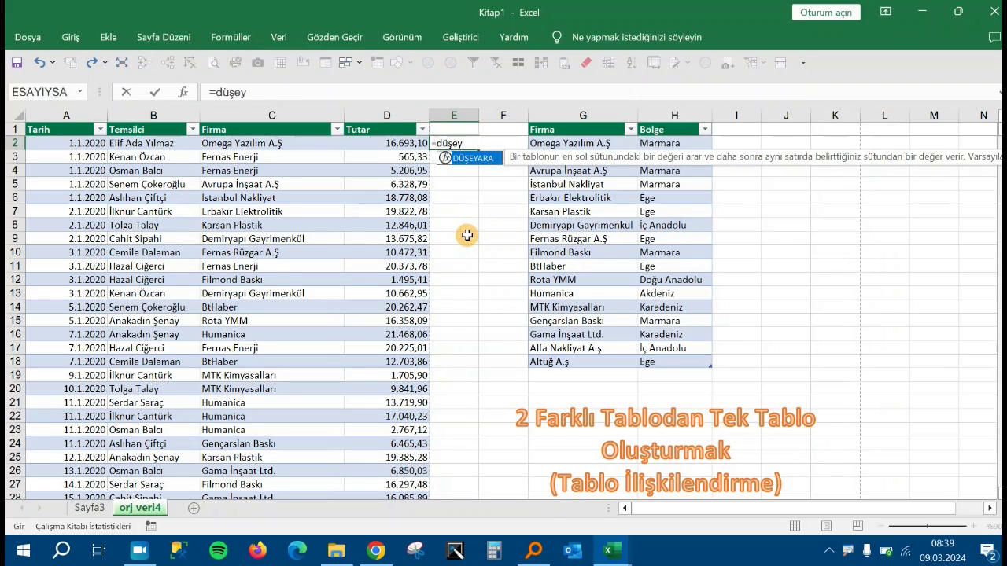
{"action": "key", "text": "Tab"}
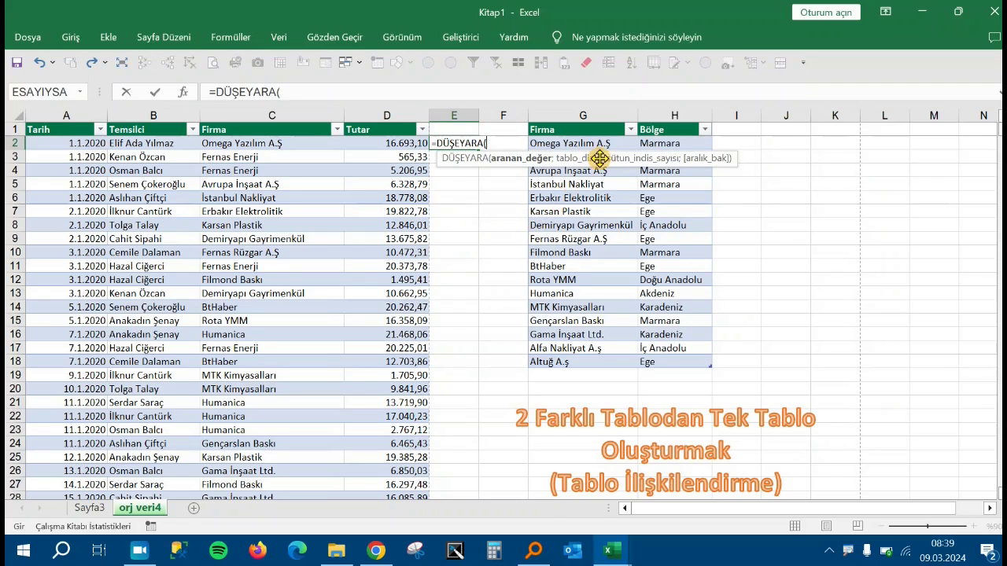
{"action": "left_click", "coordinate": [686, 142]}
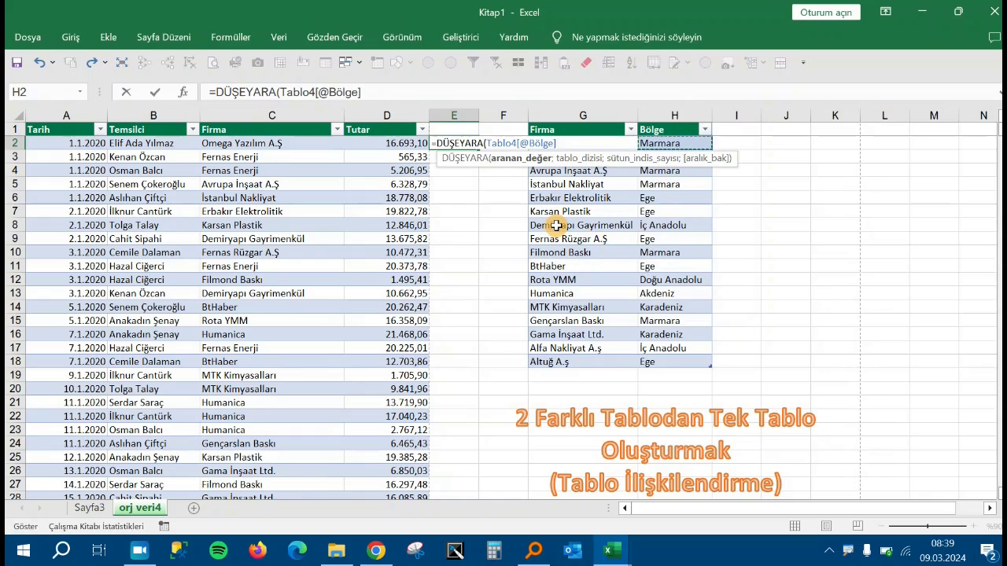
{"action": "type", "text": ";"}
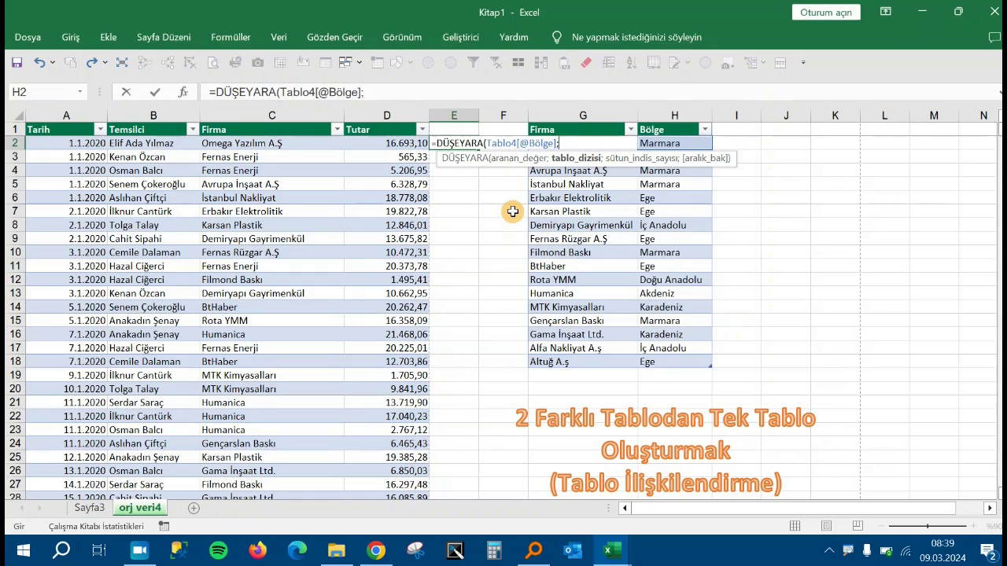
{"action": "key", "text": "Escape"}
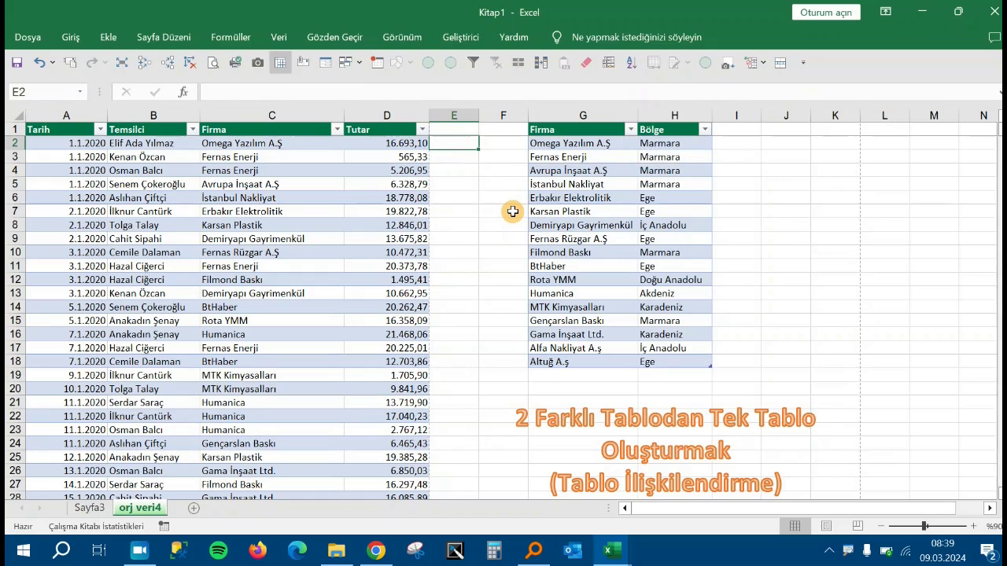
{"action": "type", "text": "=dü"}
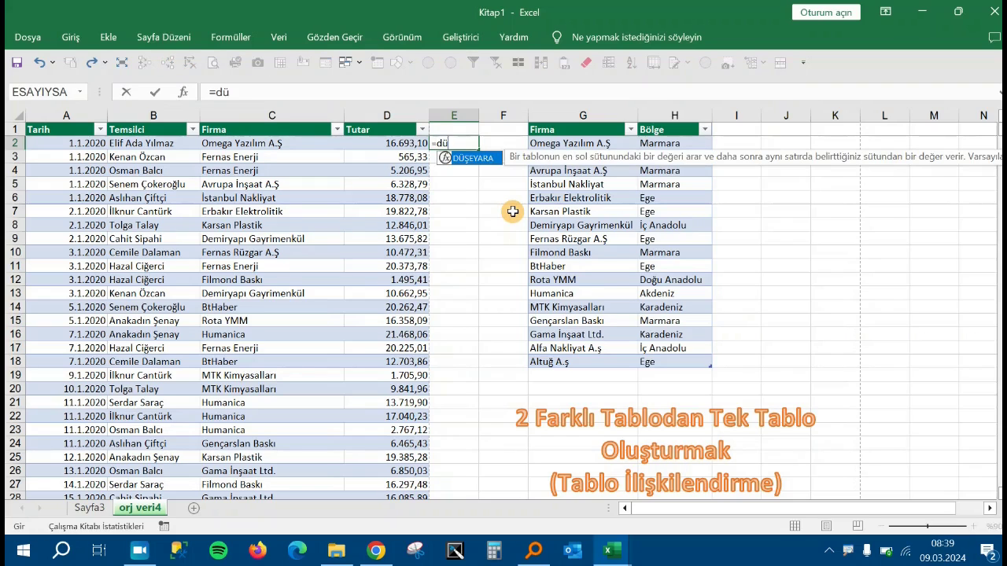
{"action": "type", "text": "şey"}
{"action": "key", "text": "Tab"}
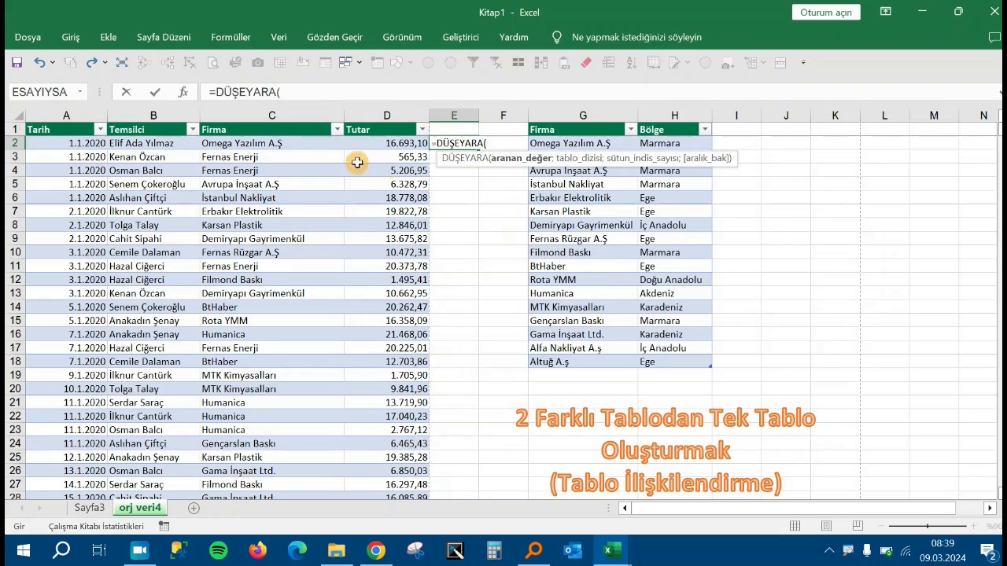
{"action": "left_click", "coordinate": [275, 143]}
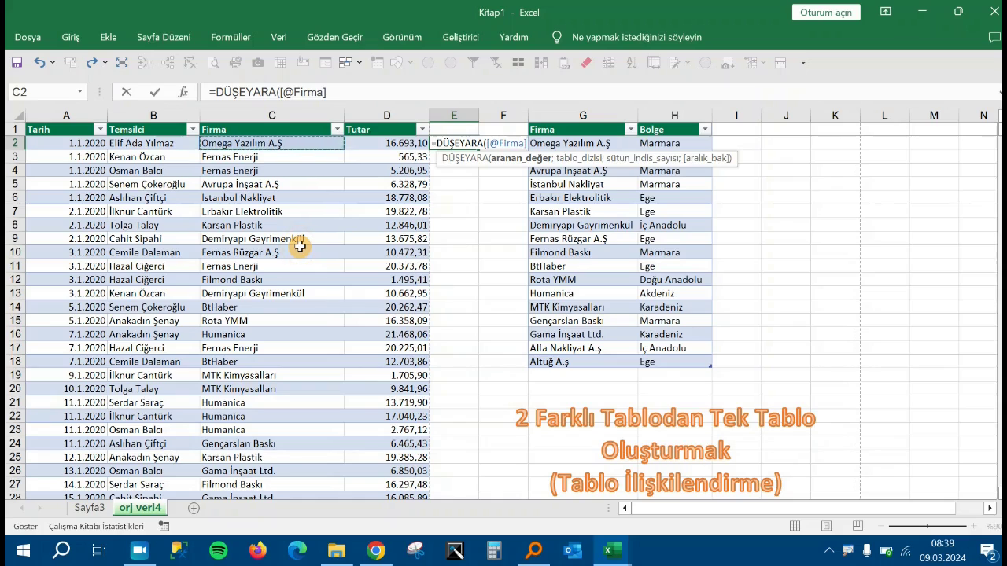
{"action": "type", "text": ";"}
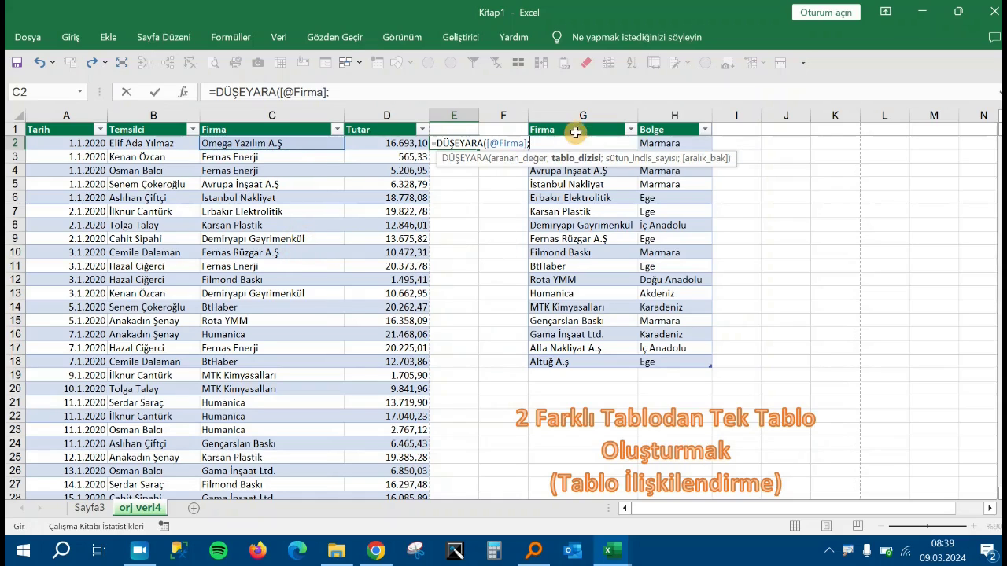
{"action": "left_click_drag", "start_coordinate": [582, 115], "coordinate": [674, 116]}
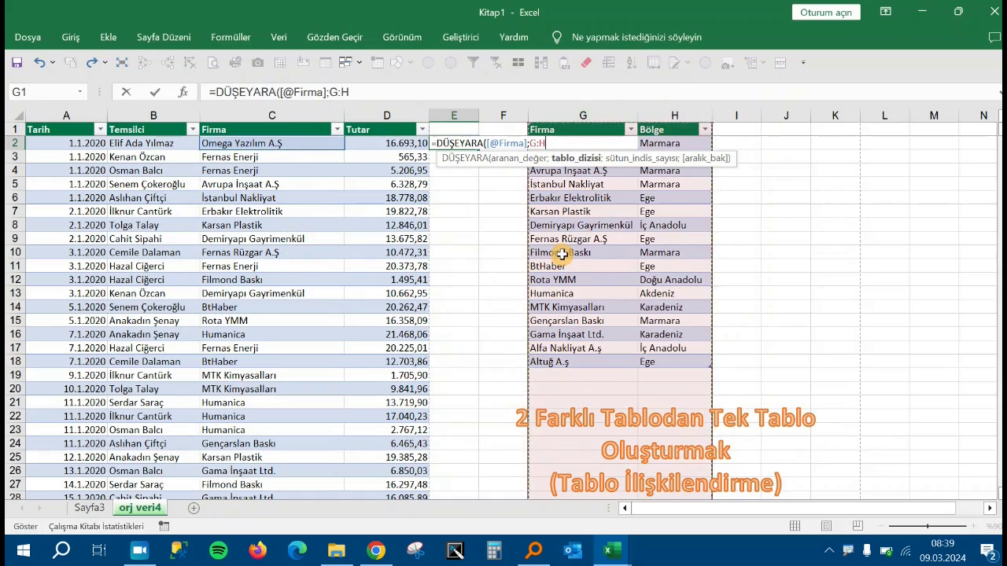
{"action": "type", "text": ";"}
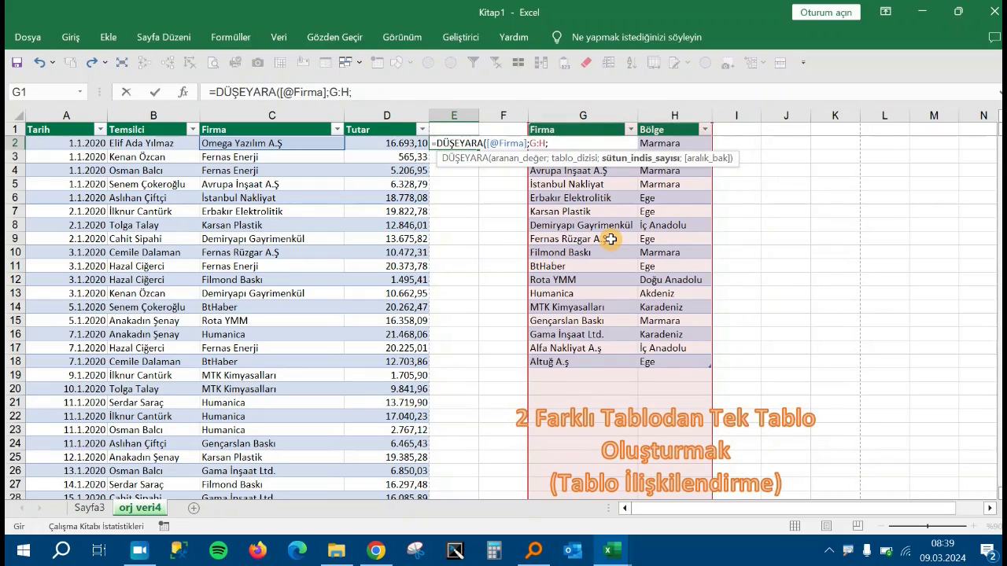
{"action": "type", "text": "2;0"}
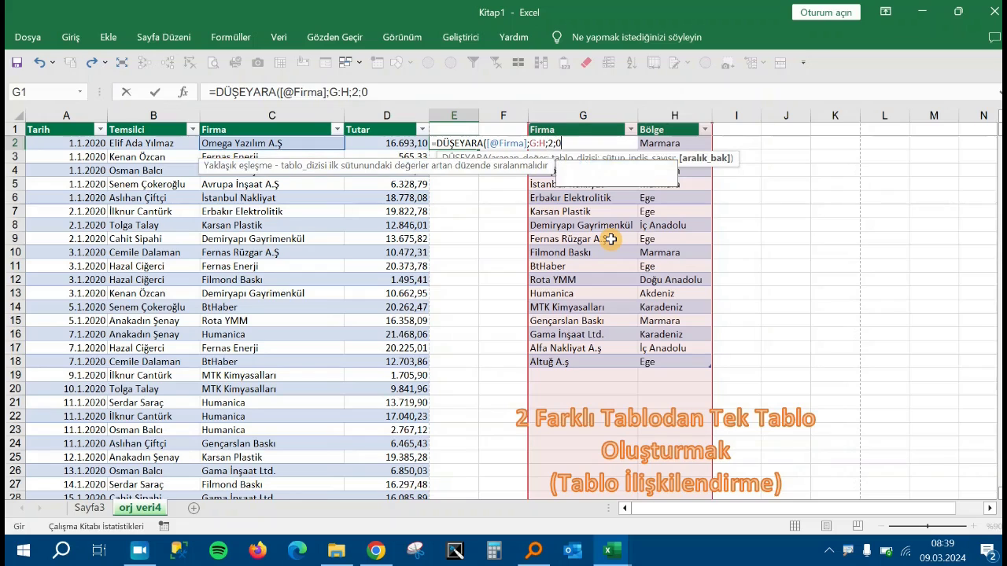
{"action": "type", "text": ")"}
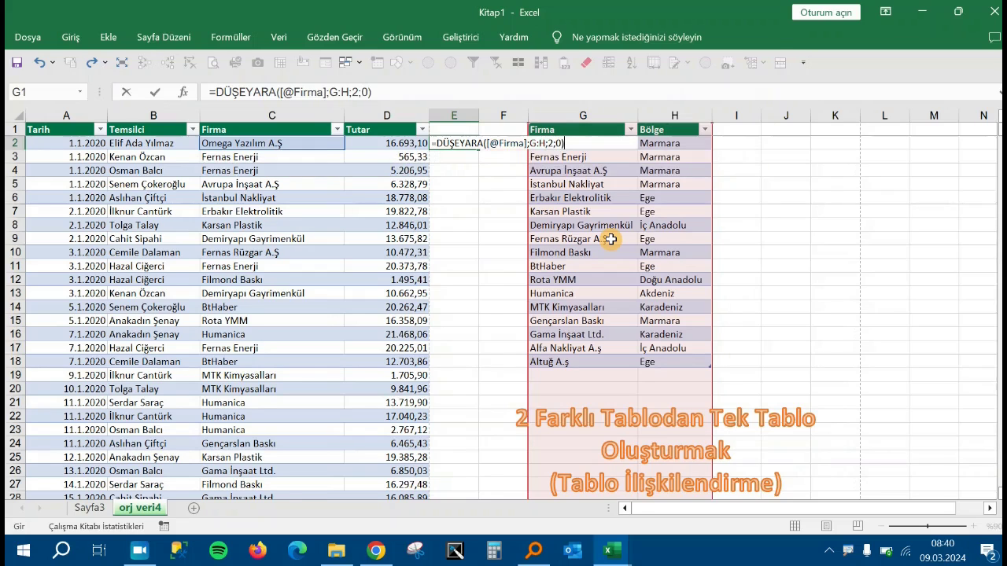
{"action": "key", "text": "Return"}
{"action": "key", "text": "Up"}
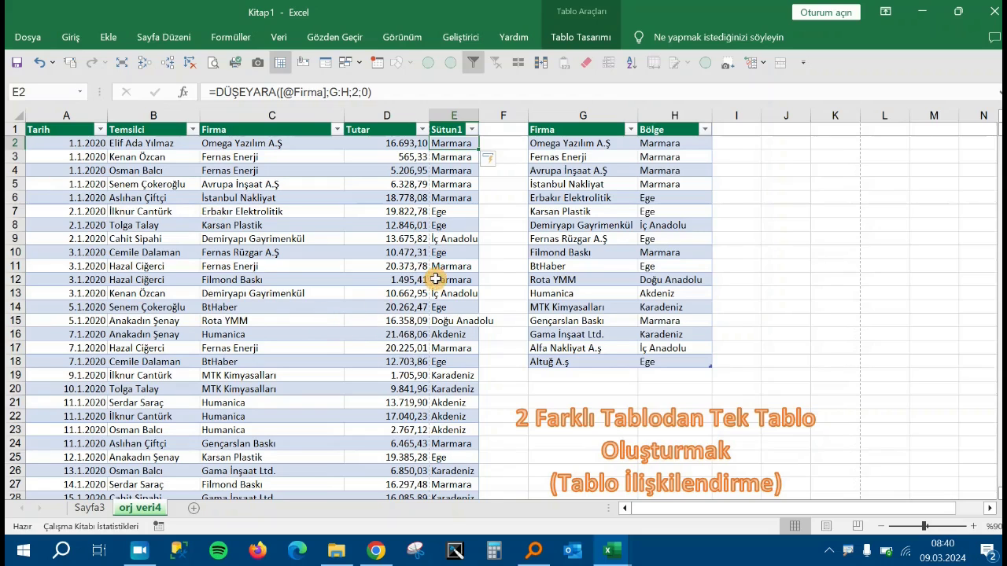
{"action": "left_click", "coordinate": [376, 198]}
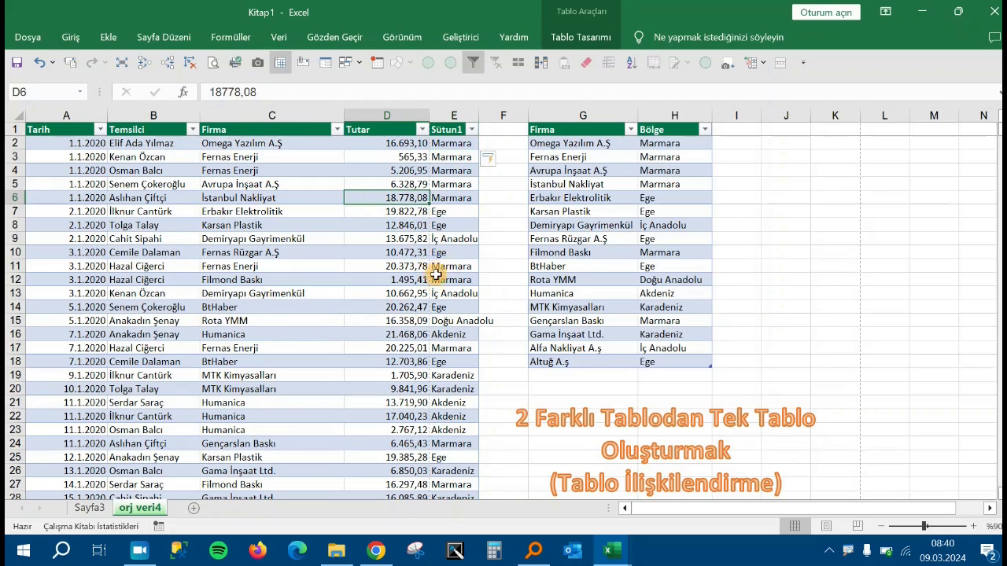
{"action": "left_click", "coordinate": [89, 508]}
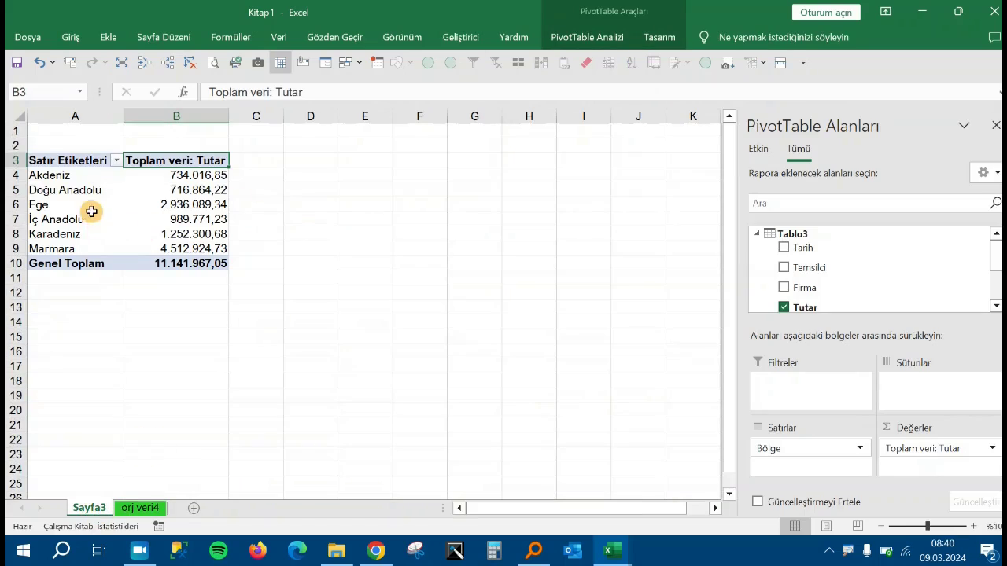
{"action": "left_click", "coordinate": [146, 509]}
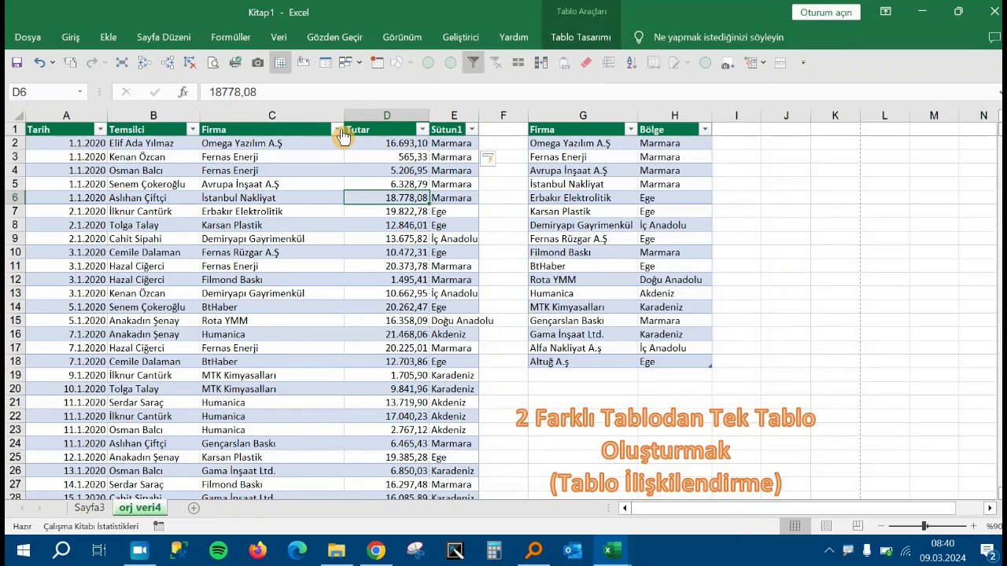
Filter Sütun1 to Akdeniz and compare the amounts' 734.016,85 total with the PivotTable.
{"action": "left_click", "coordinate": [471, 130]}
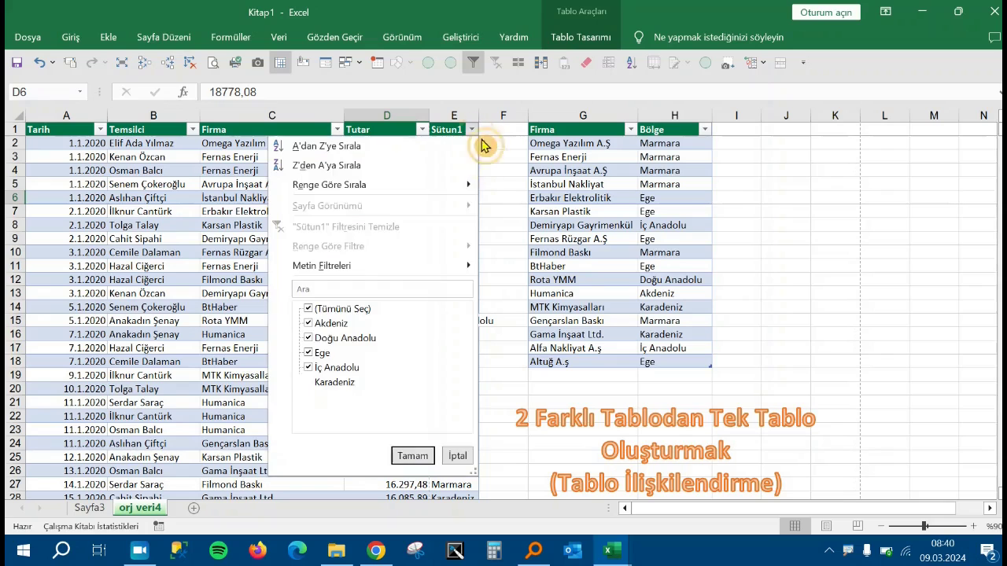
{"action": "left_click", "coordinate": [366, 309]}
{"action": "left_click", "coordinate": [334, 323]}
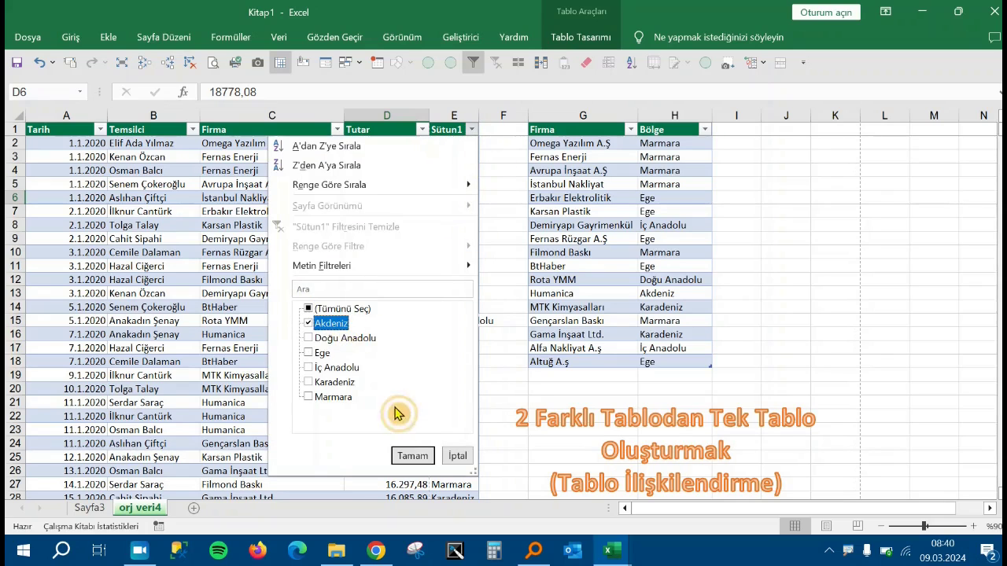
{"action": "left_click", "coordinate": [414, 456]}
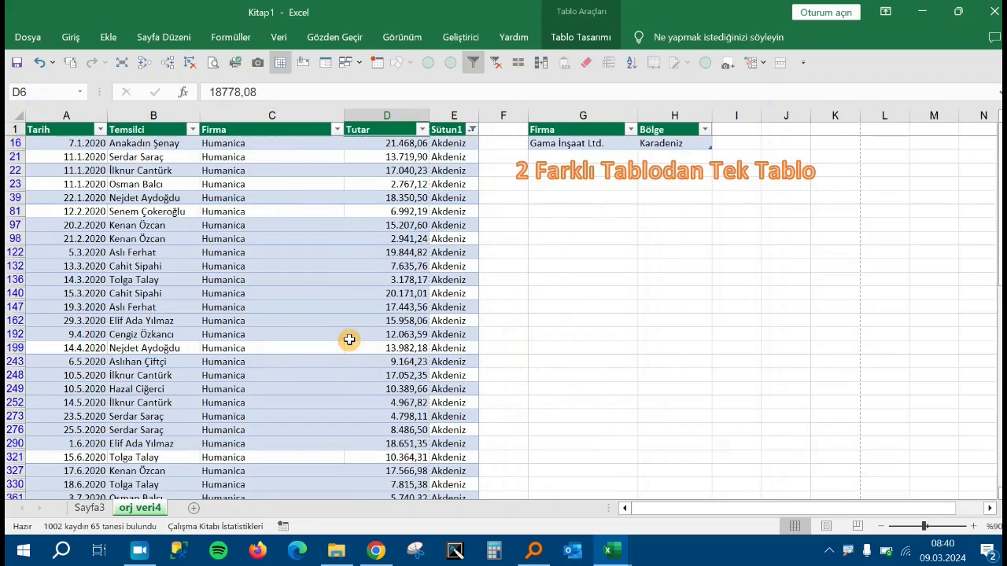
{"action": "left_click", "coordinate": [375, 144]}
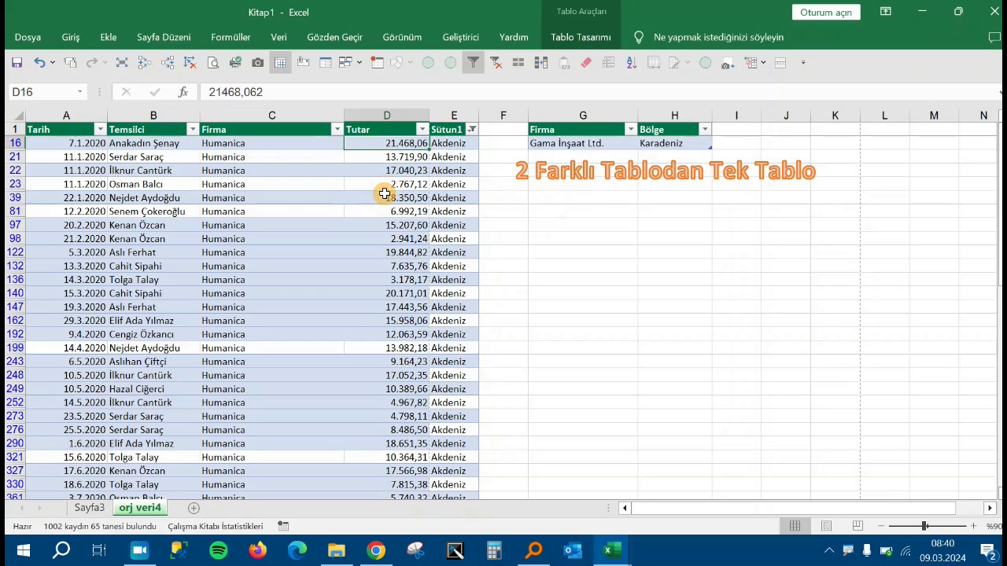
{"action": "key", "text": "ctrl+shift+Down"}
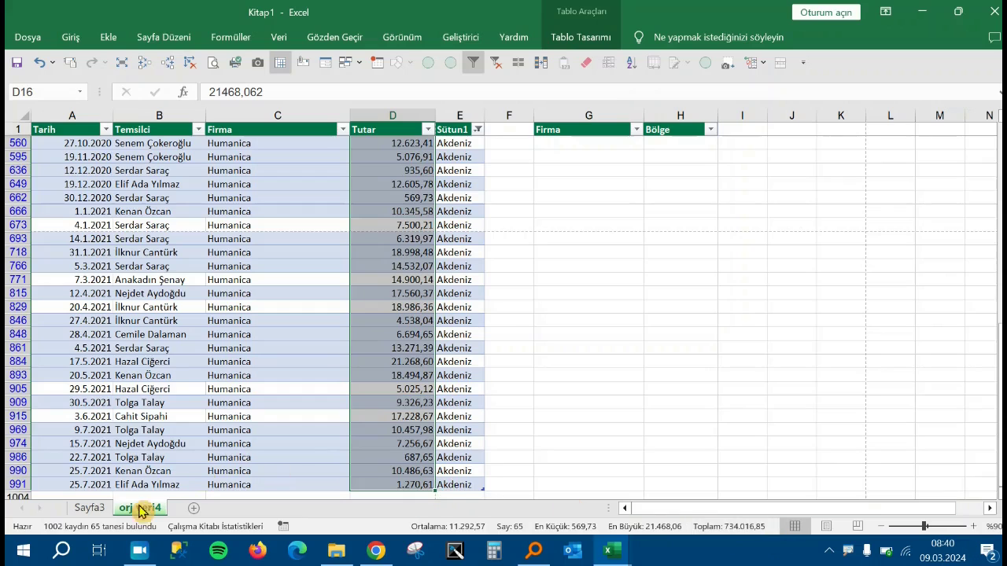
{"action": "left_click", "coordinate": [89, 508]}
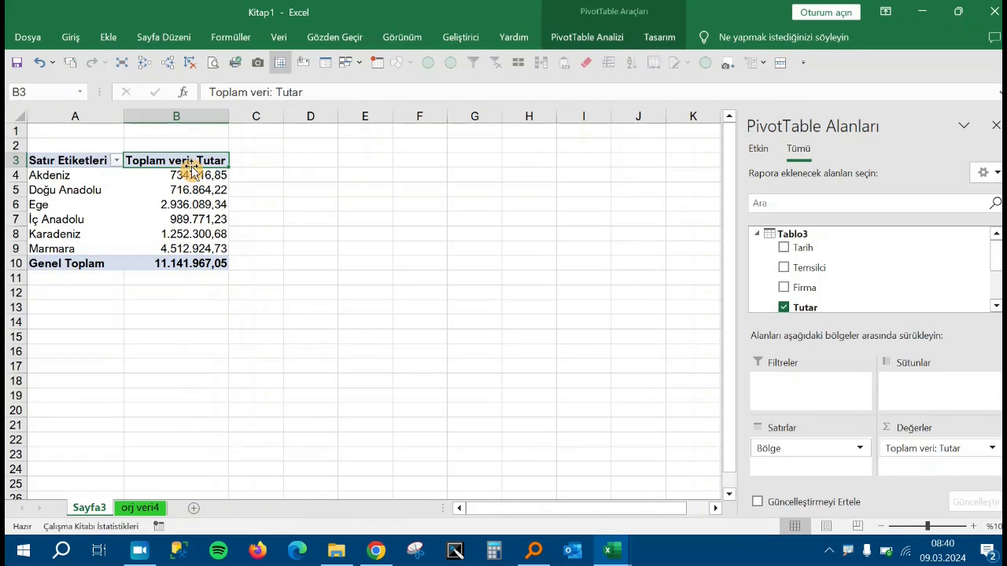
{"action": "left_click", "coordinate": [139, 508]}
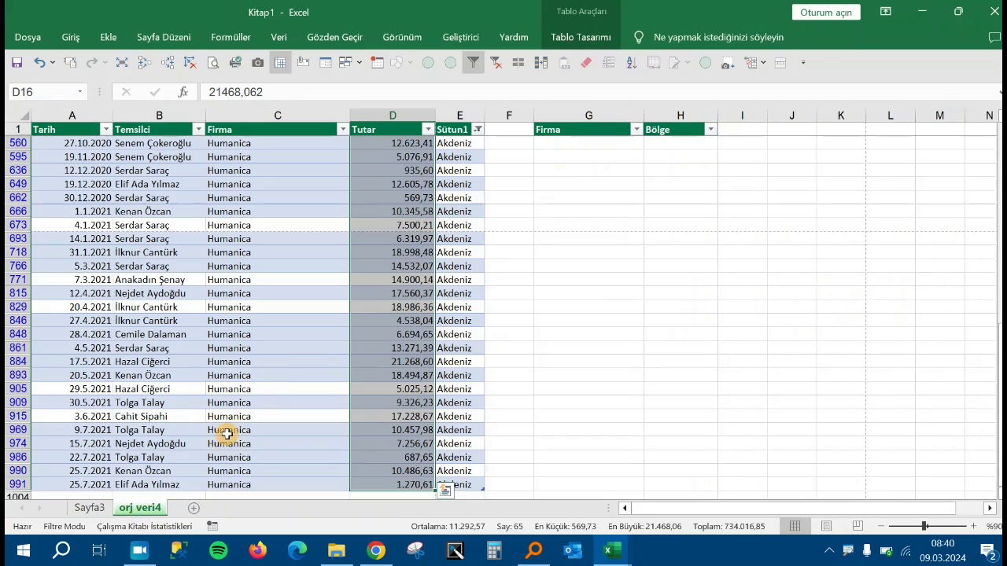
Clear the Sütun1 region filter so all sales rows show again.
{"action": "scroll", "coordinate": [261, 377], "scroll_direction": "up", "scroll_amount": 3}
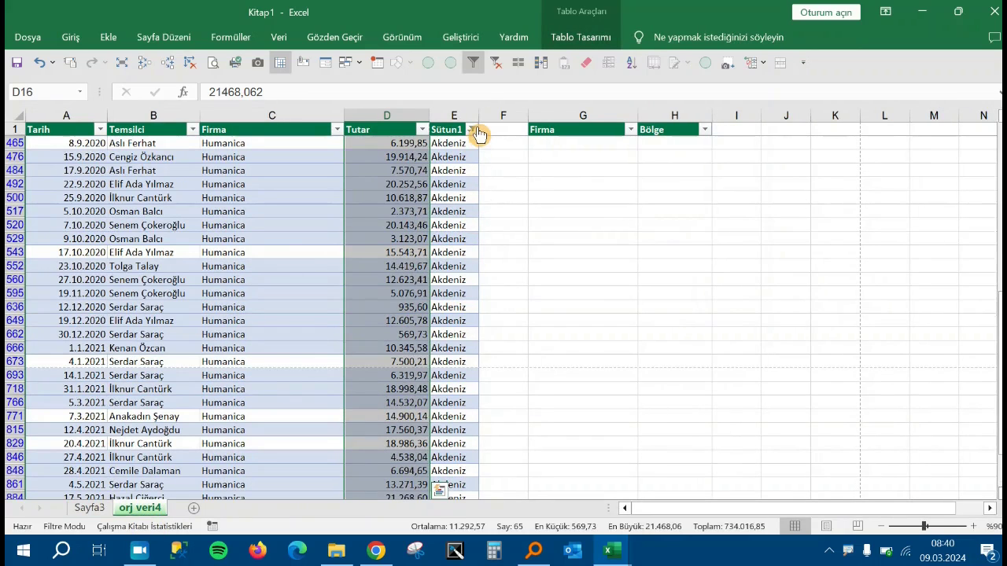
{"action": "left_click", "coordinate": [495, 63]}
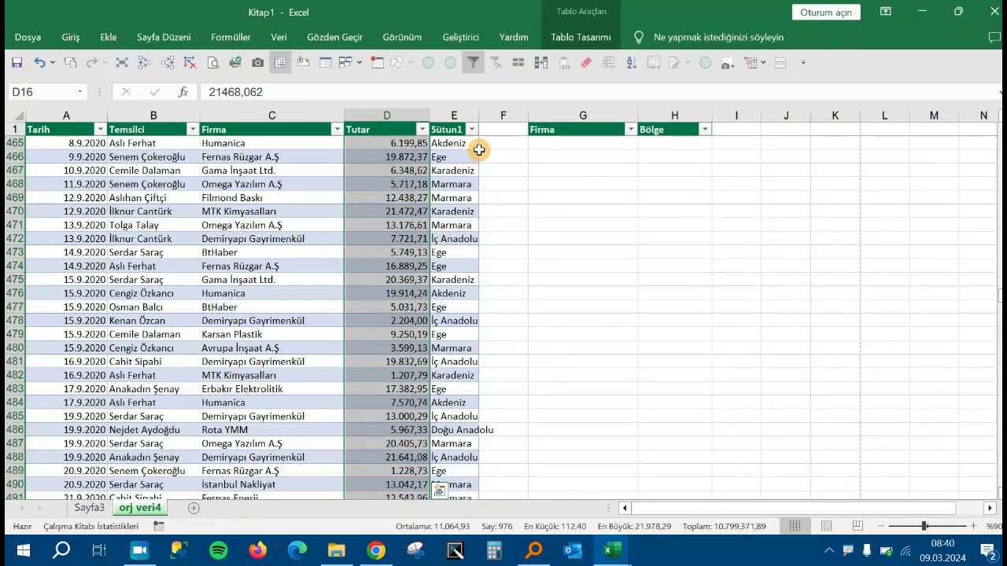
{"action": "left_click", "coordinate": [479, 136]}
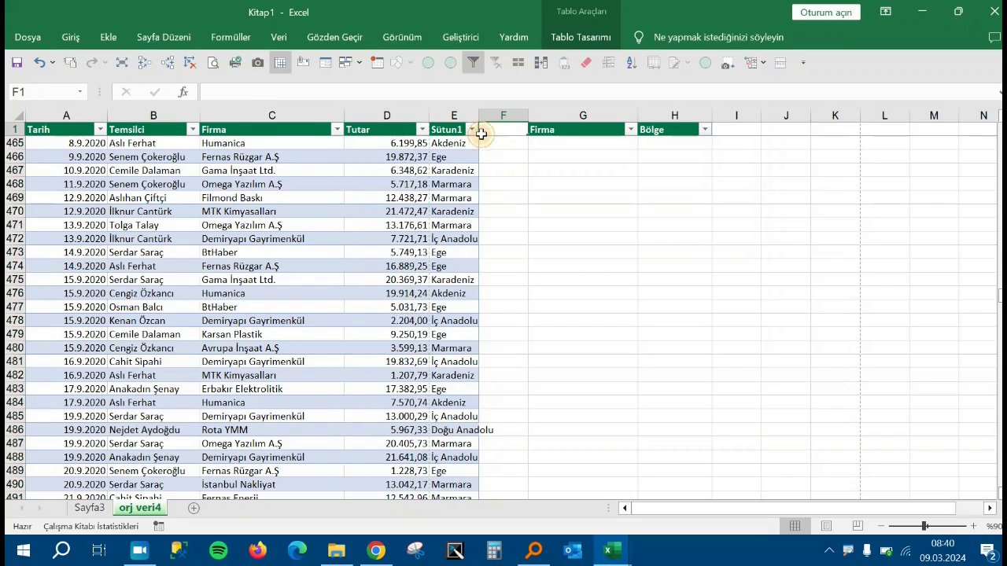
{"action": "left_click", "coordinate": [350, 198]}
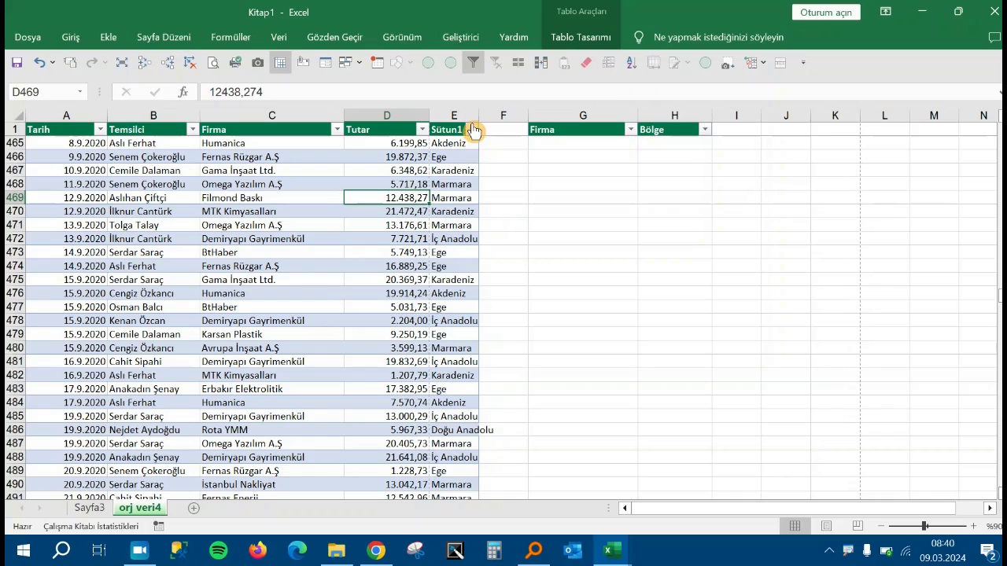
Filter the Sütun1 region column to show only Ege rows.
{"action": "left_click", "coordinate": [472, 129]}
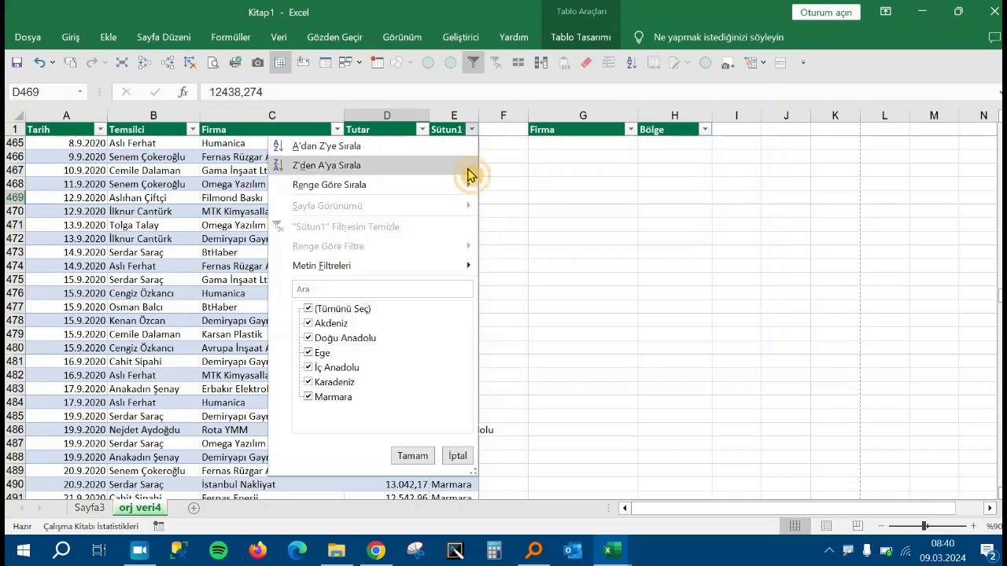
{"action": "left_click", "coordinate": [313, 309]}
{"action": "left_click", "coordinate": [339, 340]}
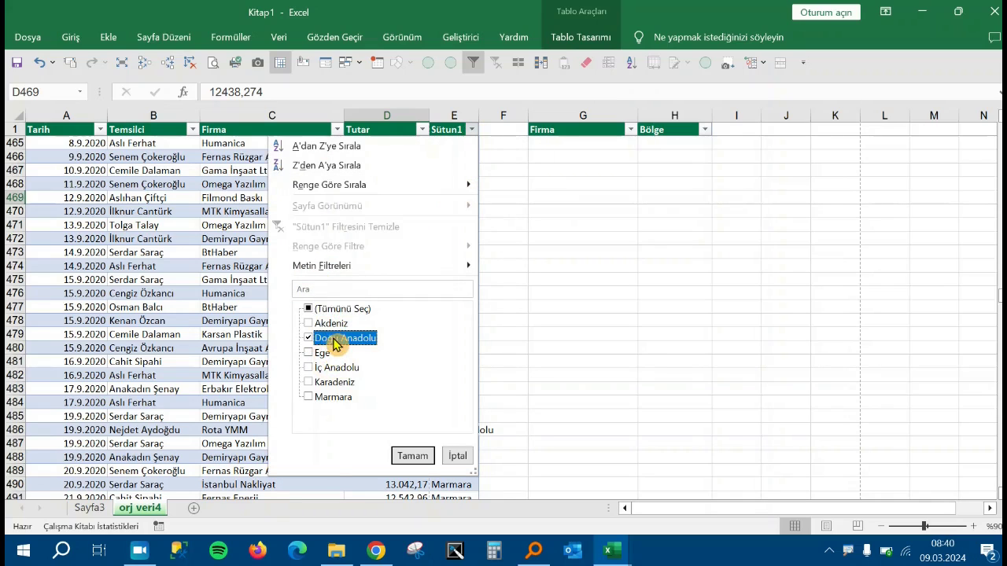
{"action": "left_click", "coordinate": [332, 338]}
{"action": "left_click", "coordinate": [322, 352]}
{"action": "left_click", "coordinate": [411, 456]}
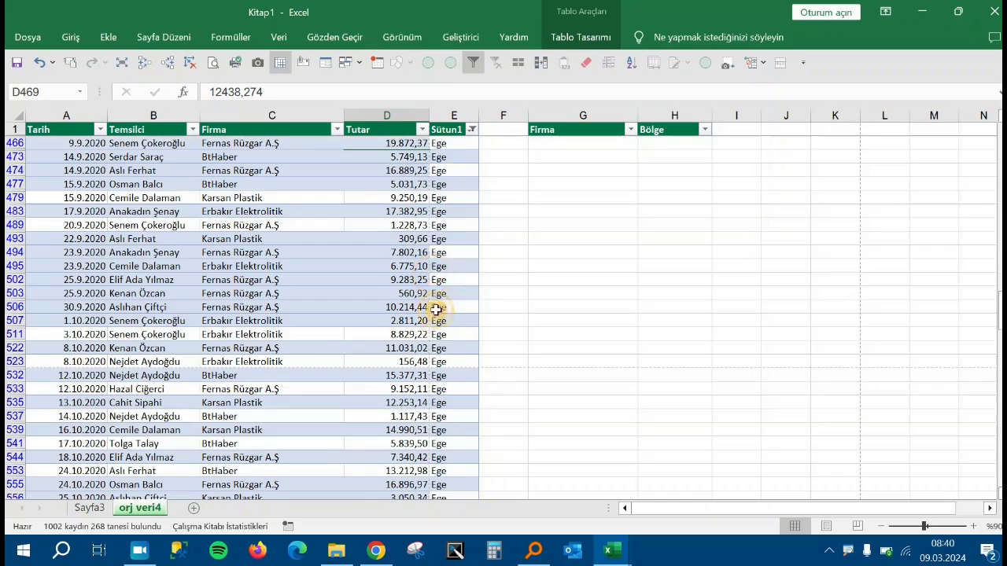
Select the Ege amounts and compare their sum with the PivotTable.
{"action": "left_click", "coordinate": [400, 147]}
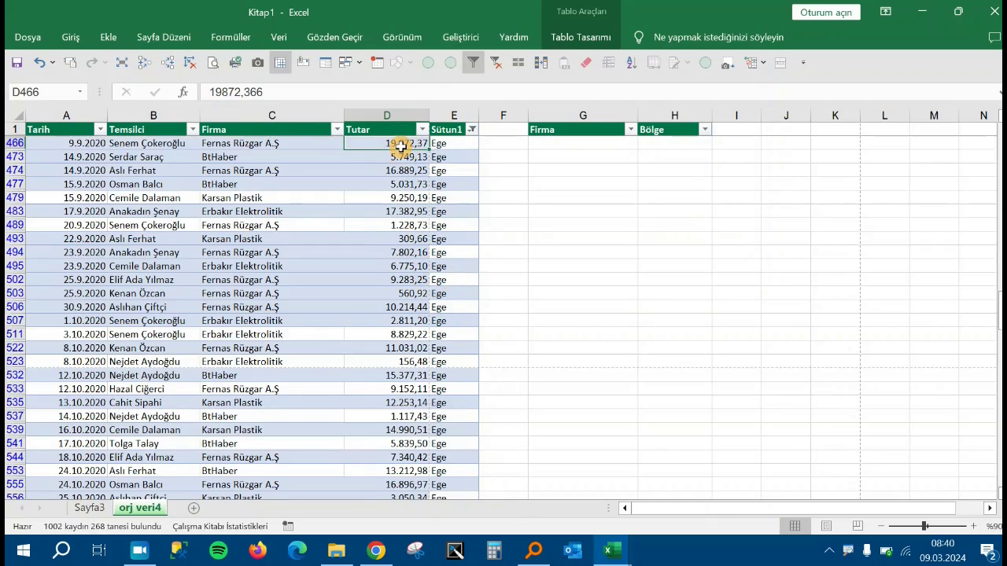
{"action": "key", "text": "ctrl+shift+Down"}
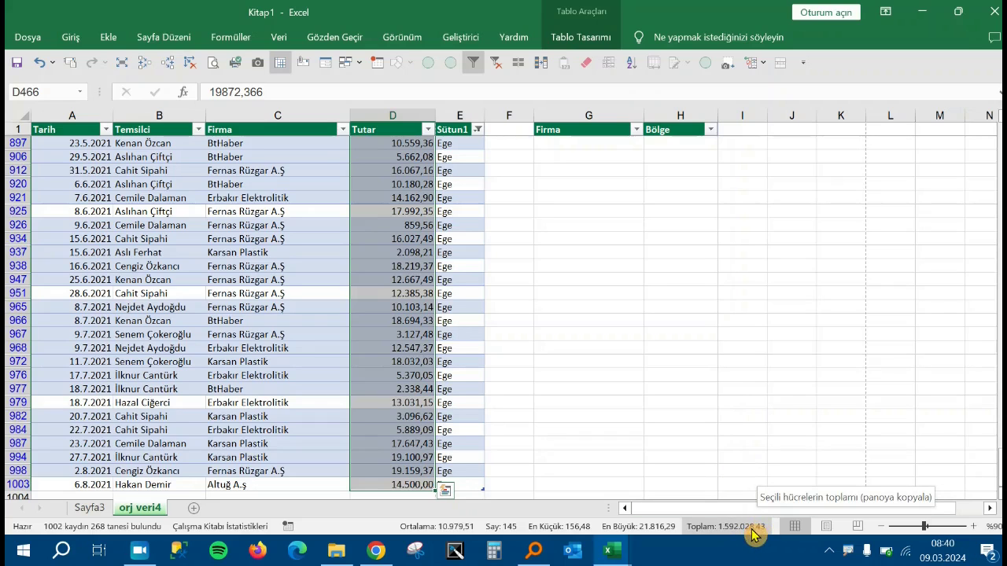
{"action": "left_click", "coordinate": [100, 507]}
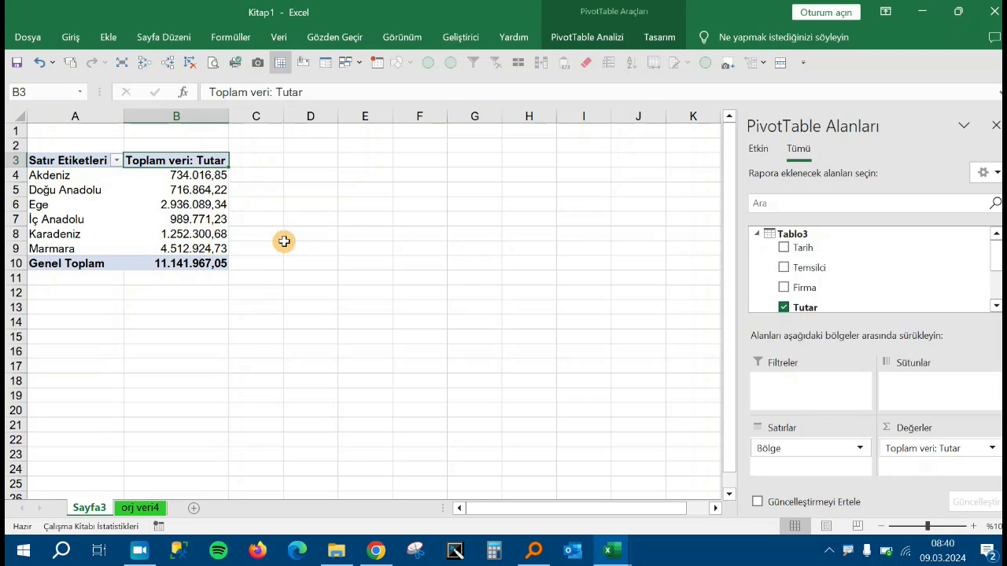
{"action": "left_click", "coordinate": [145, 509]}
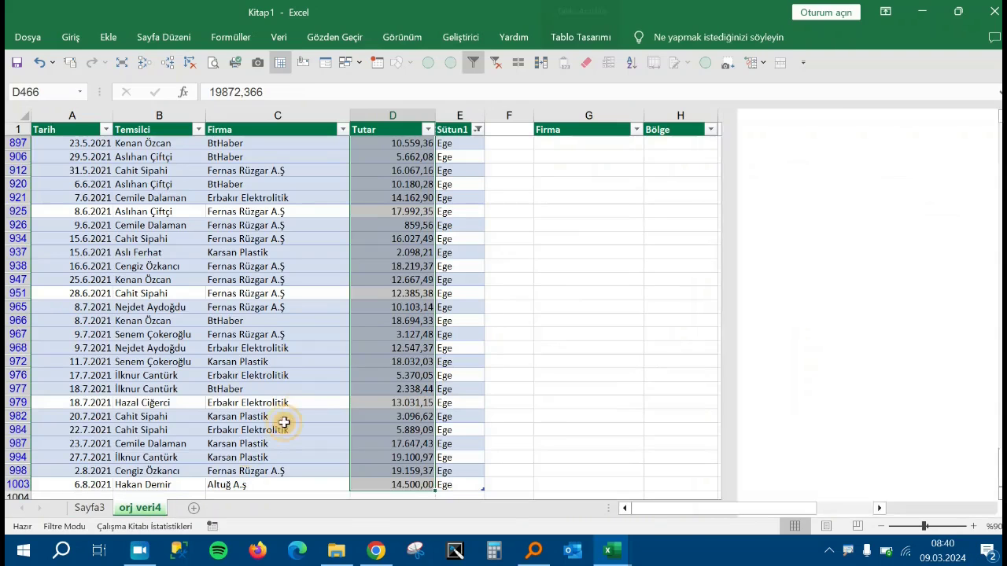
Reselect all Ege amounts from D7 down and check the 2.936.089,34 sum against Sayfa3.
{"action": "scroll", "coordinate": [334, 379], "scroll_direction": "down", "scroll_amount": 2}
{"action": "scroll", "coordinate": [367, 367], "scroll_direction": "up", "scroll_amount": 5}
{"action": "scroll", "coordinate": [432, 377], "scroll_direction": "up", "scroll_amount": 5}
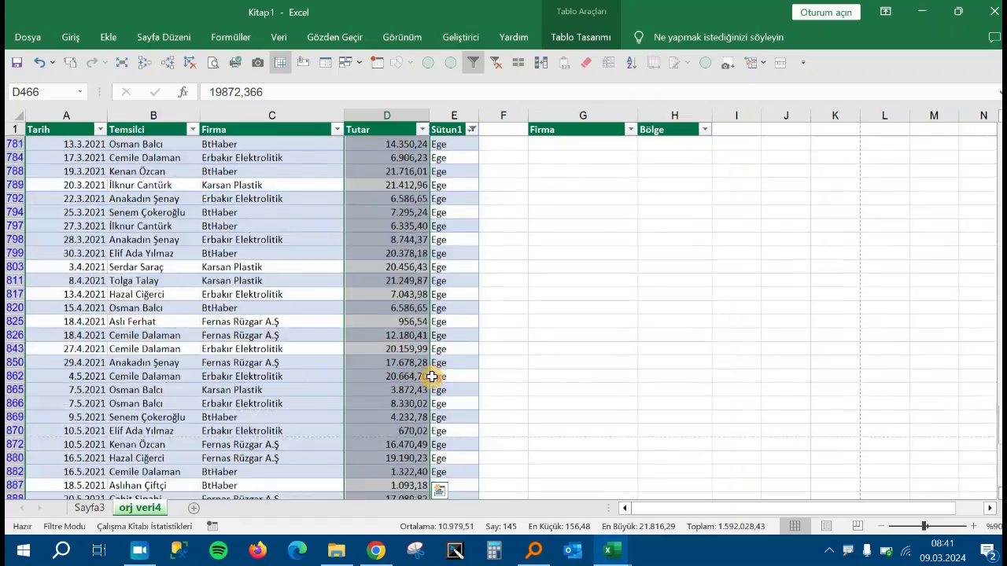
{"action": "scroll", "coordinate": [432, 377], "scroll_direction": "up", "scroll_amount": 15}
{"action": "scroll", "coordinate": [478, 384], "scroll_direction": "up", "scroll_amount": 10}
{"action": "scroll", "coordinate": [503, 400], "scroll_direction": "up", "scroll_amount": 20}
{"action": "scroll", "coordinate": [524, 418], "scroll_direction": "up", "scroll_amount": 3}
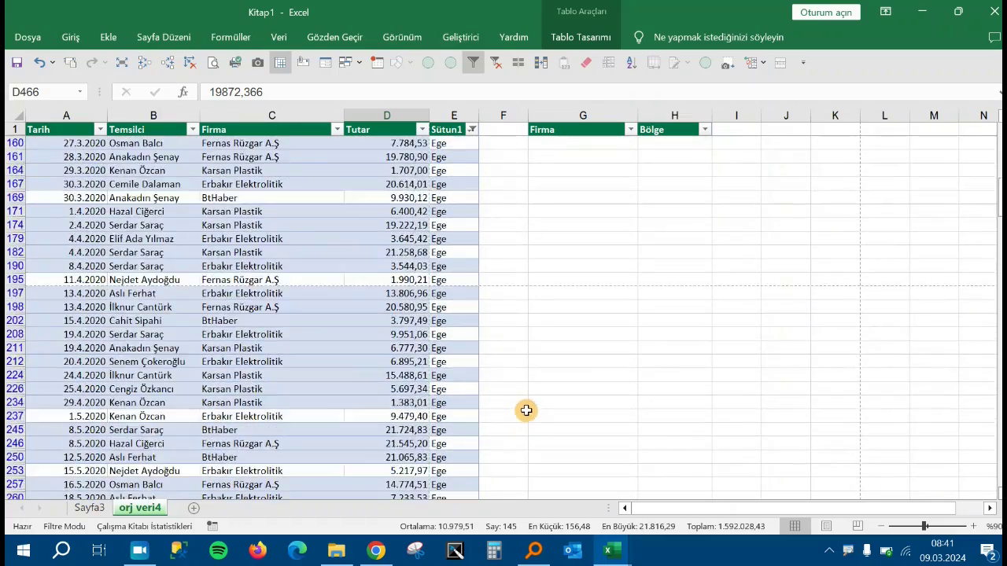
{"action": "scroll", "coordinate": [440, 358], "scroll_direction": "down", "scroll_amount": 6}
{"action": "scroll", "coordinate": [441, 315], "scroll_direction": "up", "scroll_amount": 4}
{"action": "scroll", "coordinate": [645, 336], "scroll_direction": "up", "scroll_amount": 7}
{"action": "scroll", "coordinate": [847, 385], "scroll_direction": "up", "scroll_amount": 10}
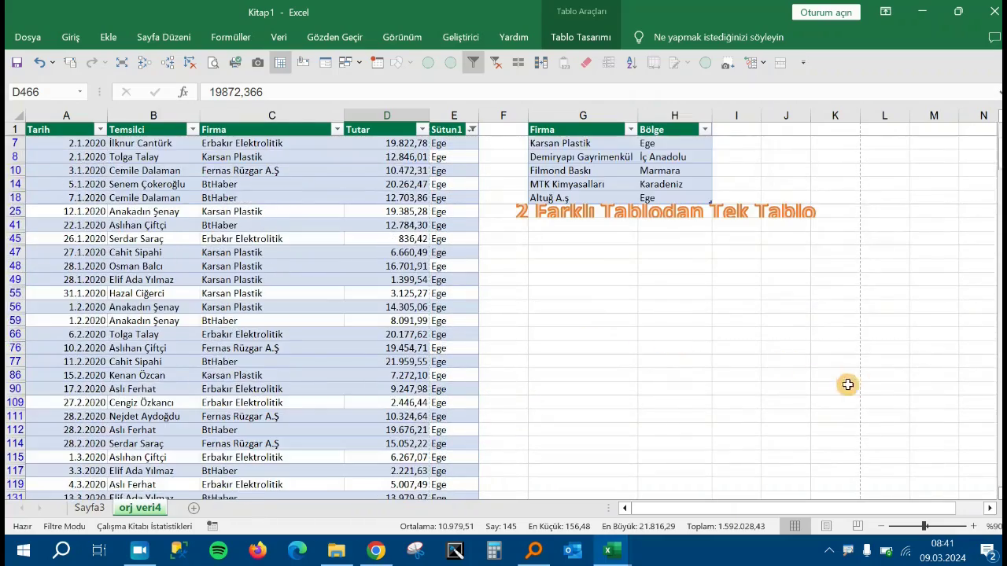
{"action": "scroll", "coordinate": [488, 218], "scroll_direction": "down", "scroll_amount": 1}
{"action": "scroll", "coordinate": [420, 153], "scroll_direction": "up", "scroll_amount": 1}
{"action": "scroll", "coordinate": [409, 154], "scroll_direction": "down", "scroll_amount": 1}
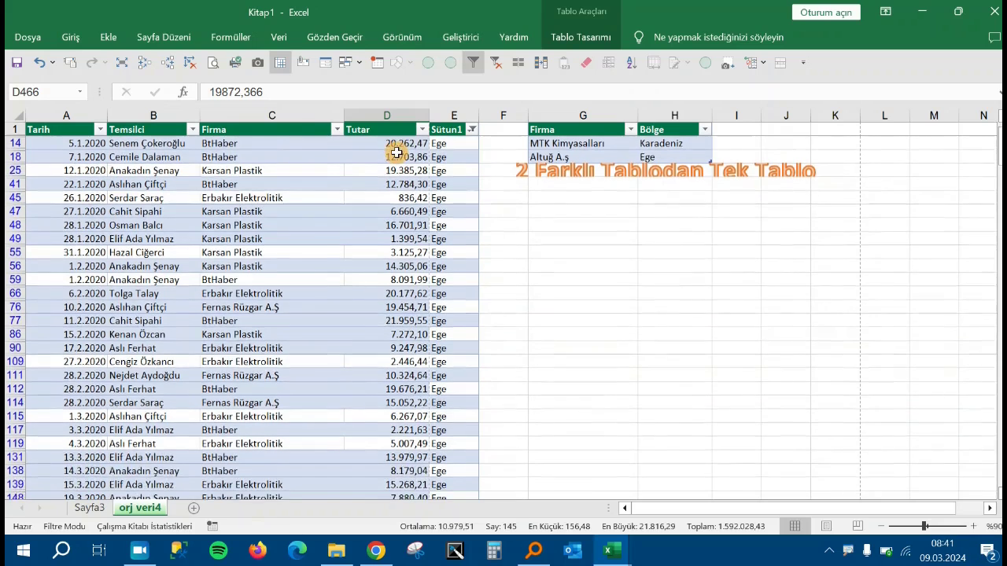
{"action": "scroll", "coordinate": [398, 148], "scroll_direction": "up", "scroll_amount": 1}
{"action": "left_click", "coordinate": [397, 141]}
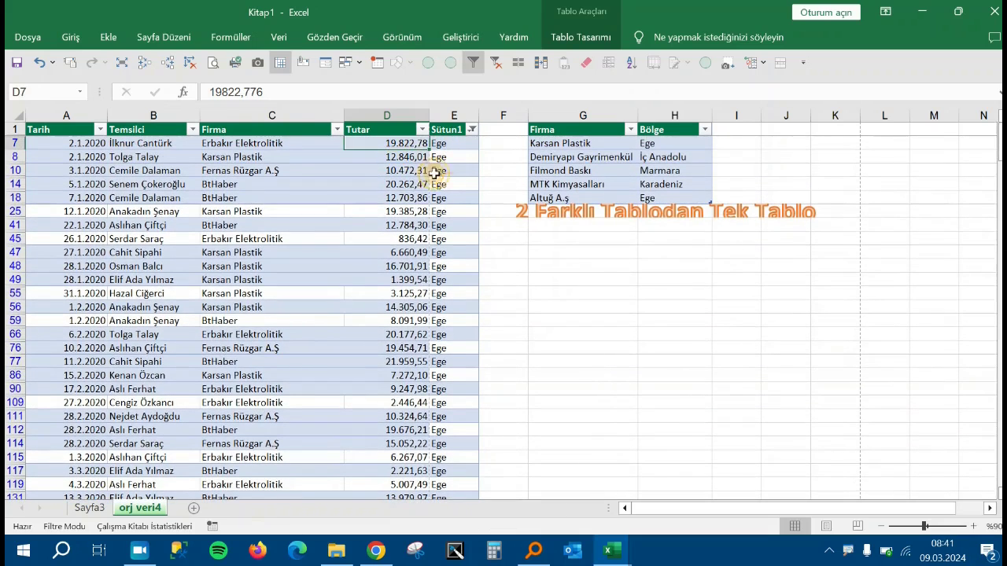
{"action": "key", "text": "Left"}
{"action": "key", "text": "Left"}
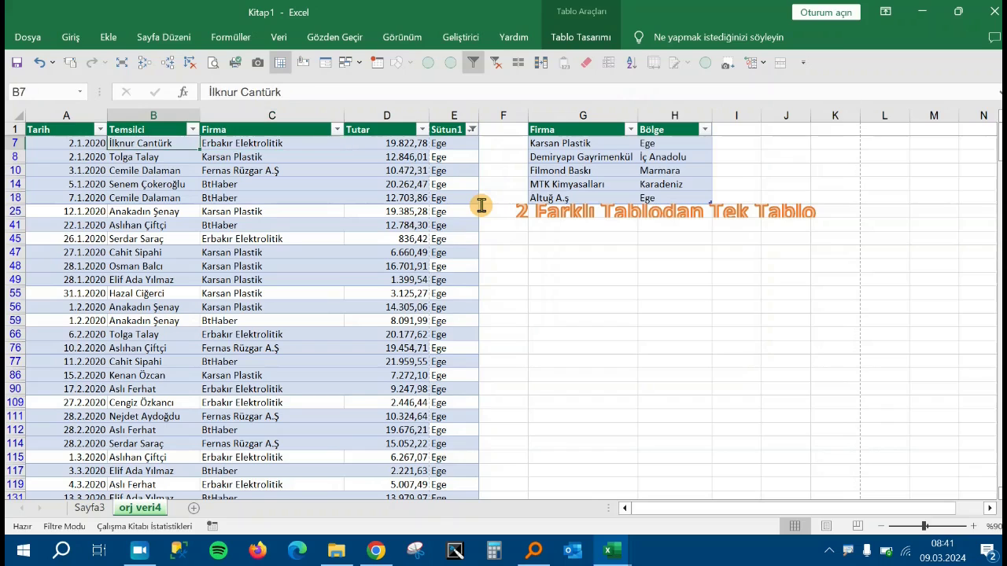
{"action": "key", "text": "Down"}
{"action": "key", "text": "Down"}
{"action": "key", "text": "Down"}
{"action": "key", "text": "Down"}
{"action": "key", "text": "Up"}
{"action": "key", "text": "Up"}
{"action": "key", "text": "Up"}
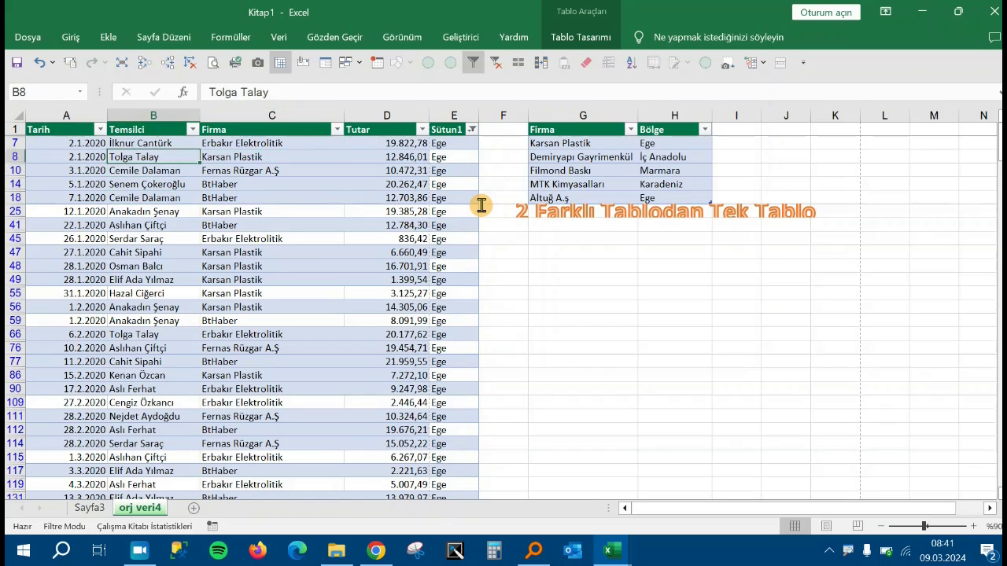
{"action": "key", "text": "Up"}
{"action": "key", "text": "Right"}
{"action": "key", "text": "Right"}
{"action": "key", "text": "ctrl+shift+Down"}
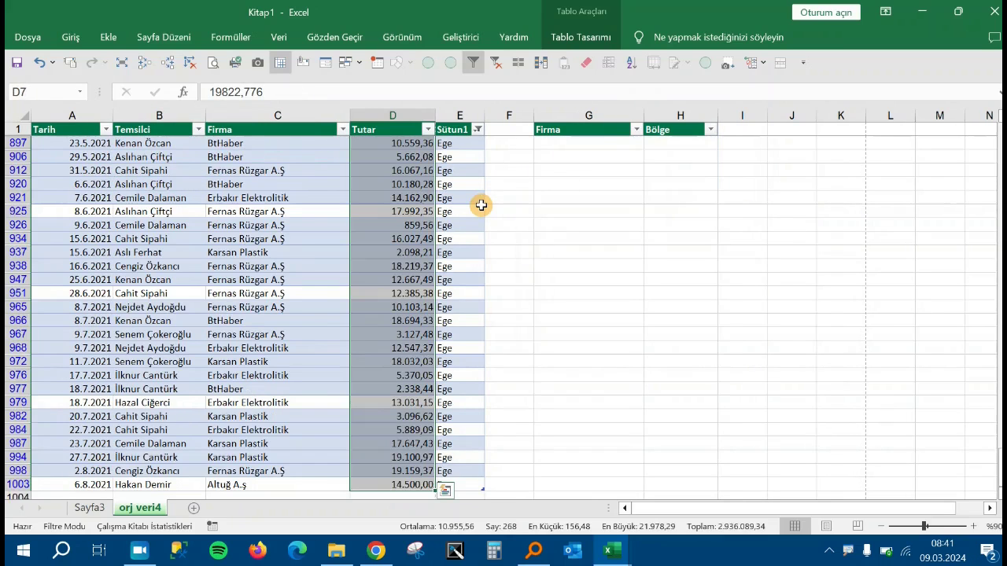
{"action": "scroll", "coordinate": [428, 253], "scroll_direction": "down", "scroll_amount": 1}
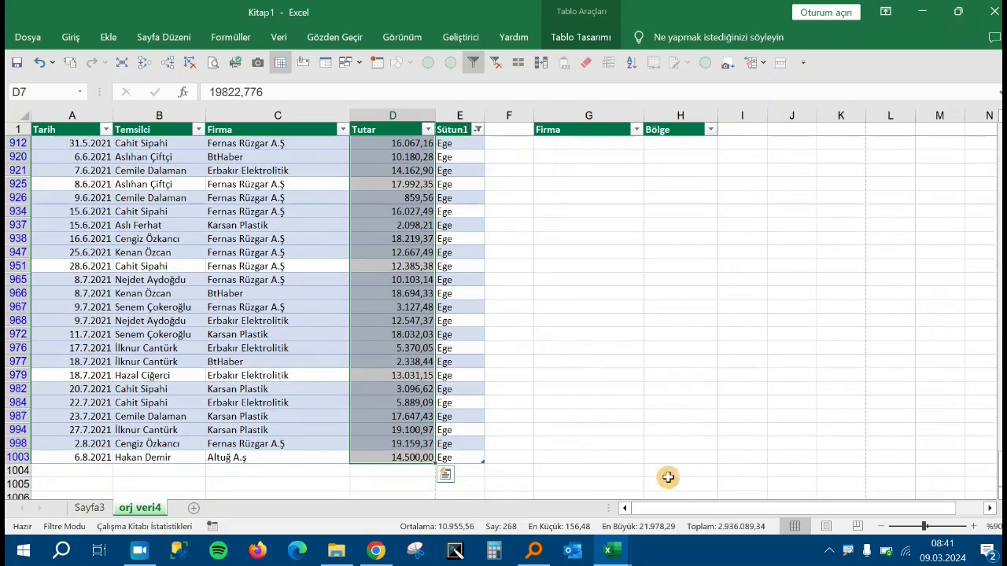
{"action": "left_click", "coordinate": [89, 508]}
{"action": "left_click", "coordinate": [199, 209]}
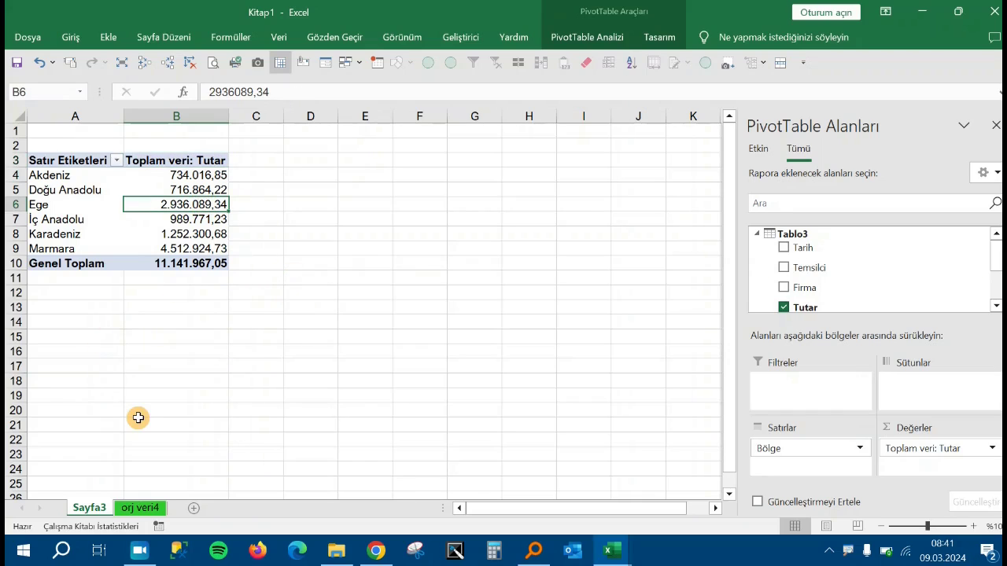
{"action": "left_click", "coordinate": [141, 509]}
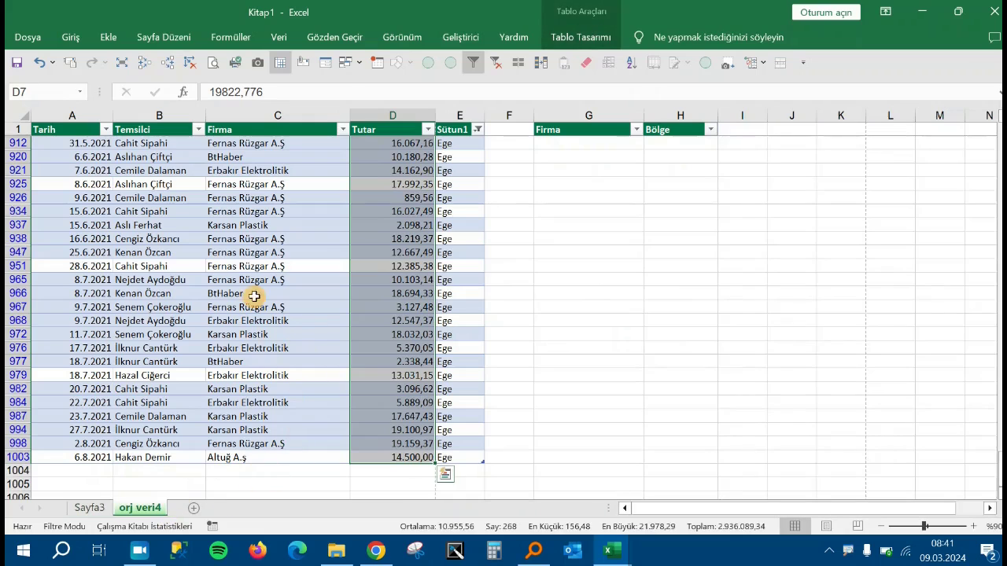
{"action": "left_click", "coordinate": [268, 241]}
{"action": "scroll", "coordinate": [296, 298], "scroll_direction": "up", "scroll_amount": 1}
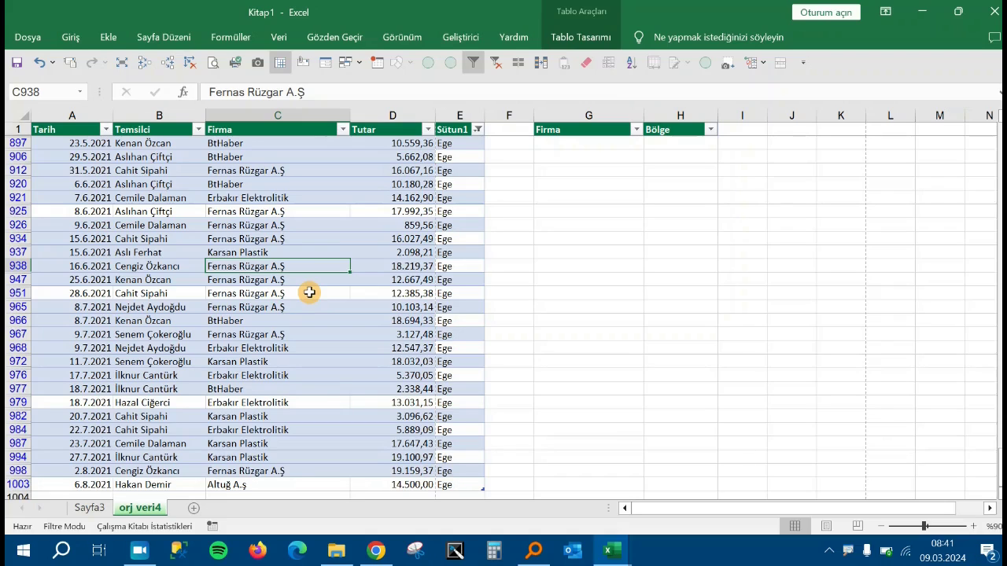
{"action": "left_click", "coordinate": [498, 267]}
{"action": "left_click", "coordinate": [89, 509]}
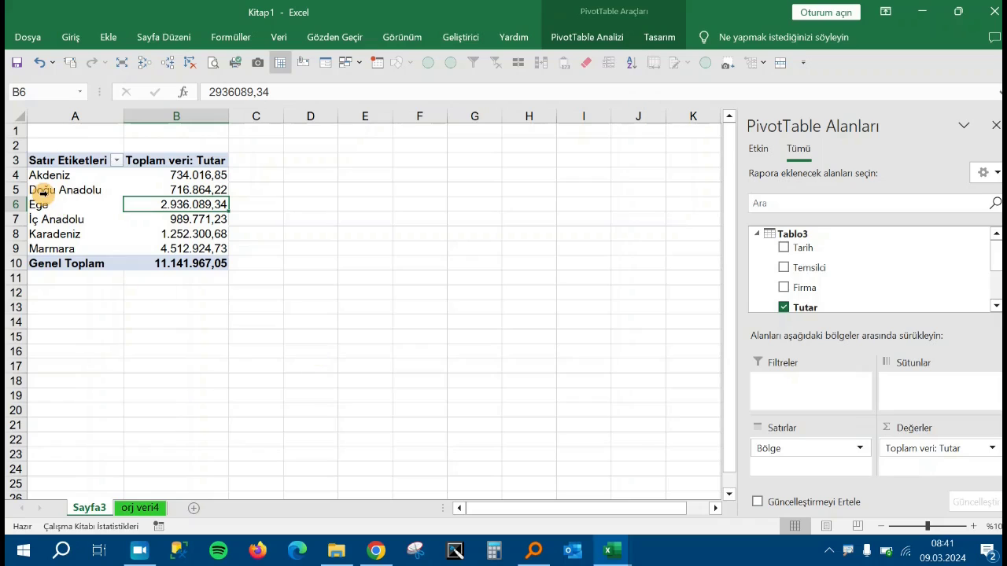
{"action": "left_click", "coordinate": [137, 554]}
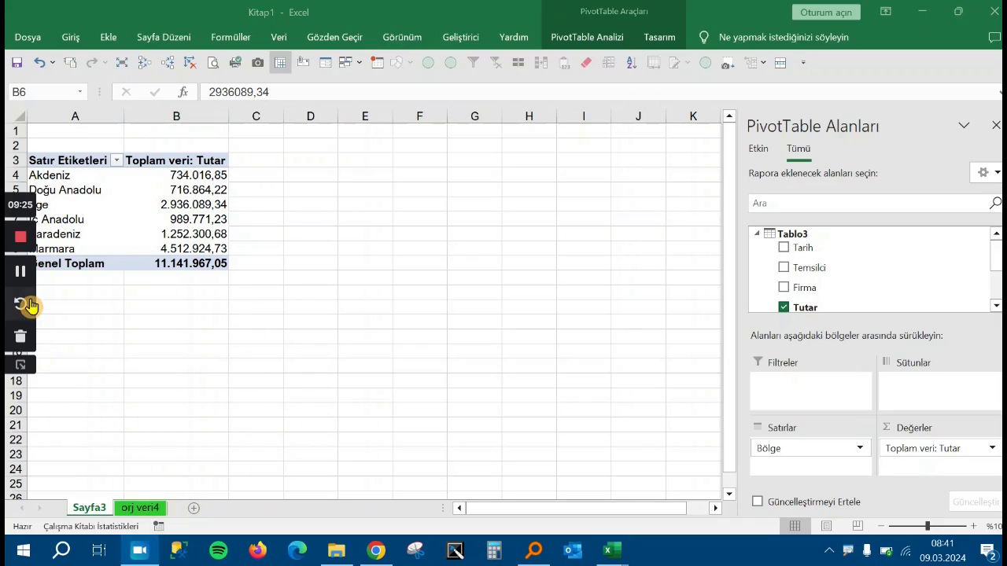